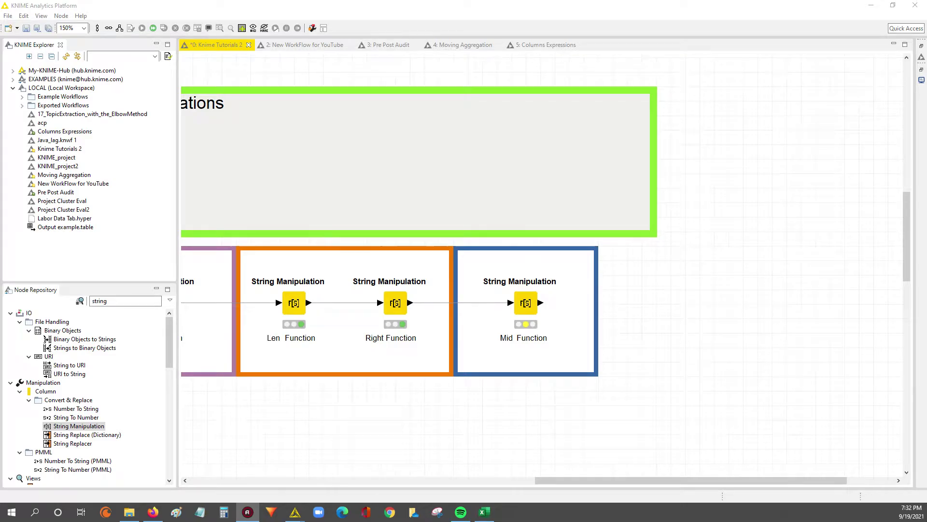
- Scroll the canvas to reveal the whole Text / String Manipulations workflow
{"action": "left_click_drag", "start_coordinate": [558, 480], "coordinate": [472, 481]}
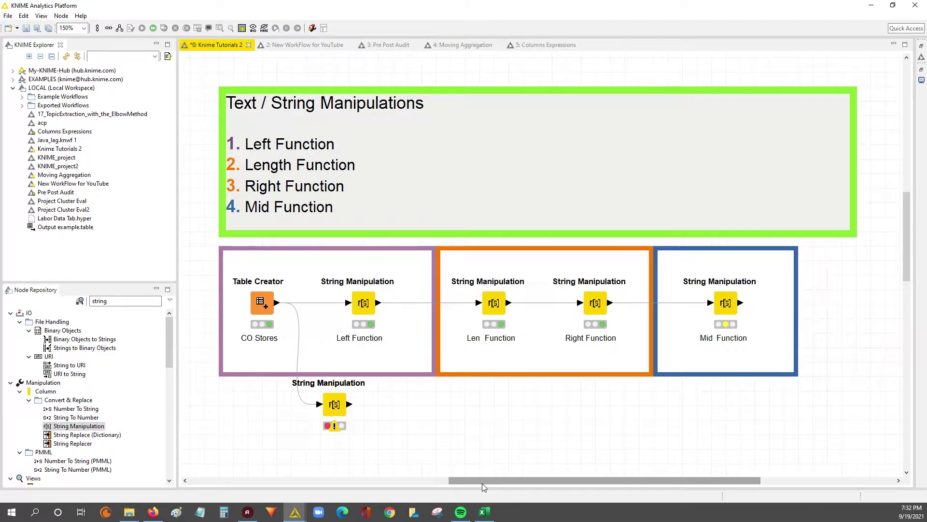
- In Excel, select the Store Code, Store State, Ownership and Store Number values to compare them
{"action": "left_click", "coordinate": [485, 512]}
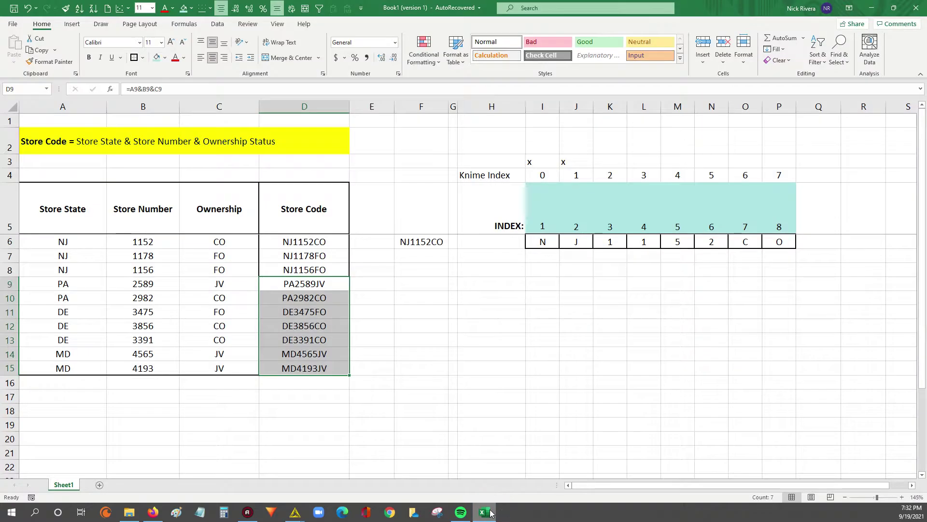
{"action": "left_click", "coordinate": [449, 385]}
{"action": "left_click_drag", "start_coordinate": [303, 242], "coordinate": [325, 369]}
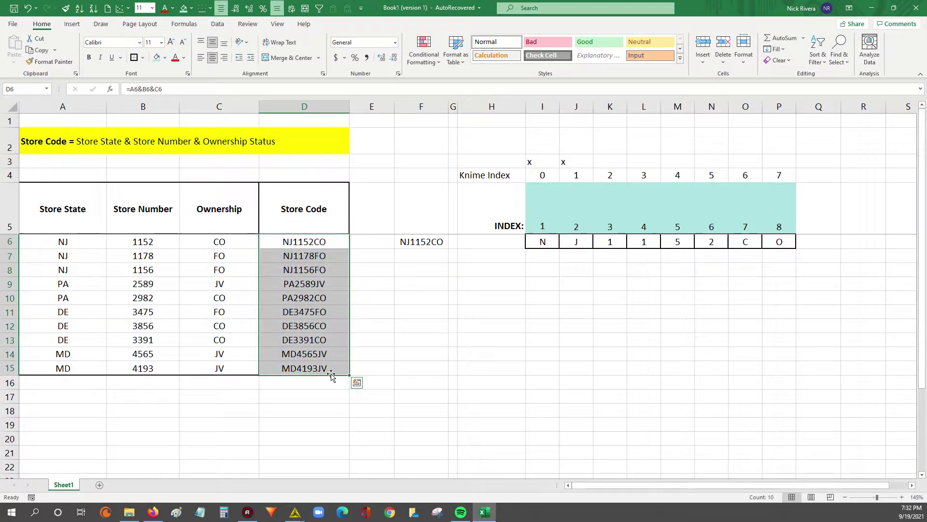
{"action": "left_click", "coordinate": [62, 241]}
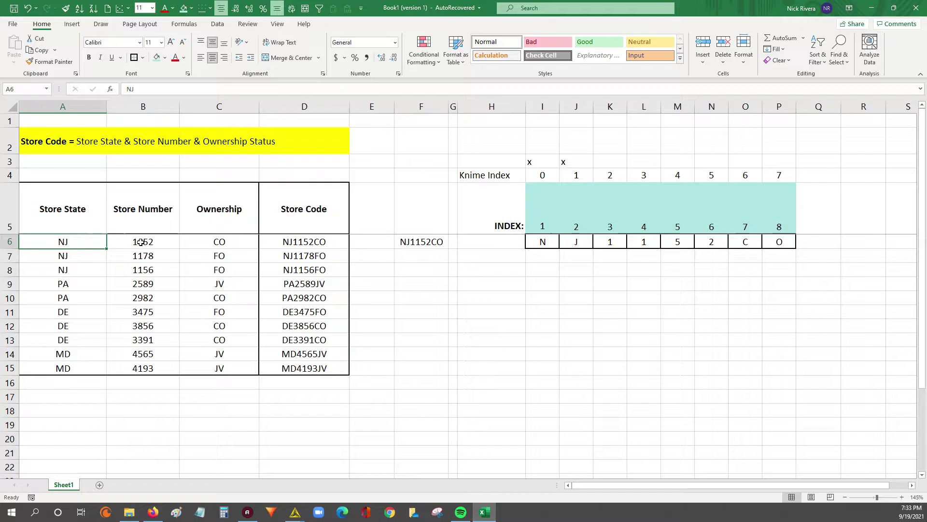
{"action": "left_click", "coordinate": [217, 243]}
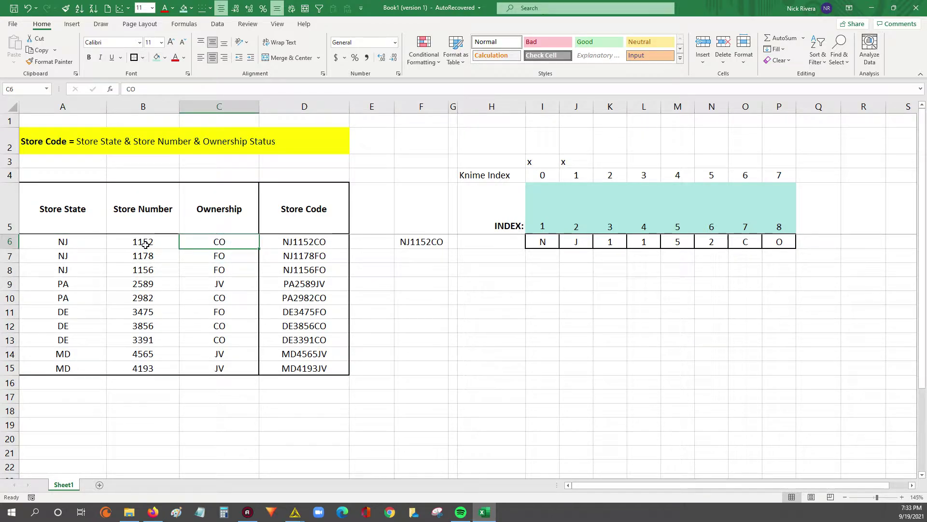
{"action": "left_click_drag", "start_coordinate": [144, 242], "coordinate": [152, 374]}
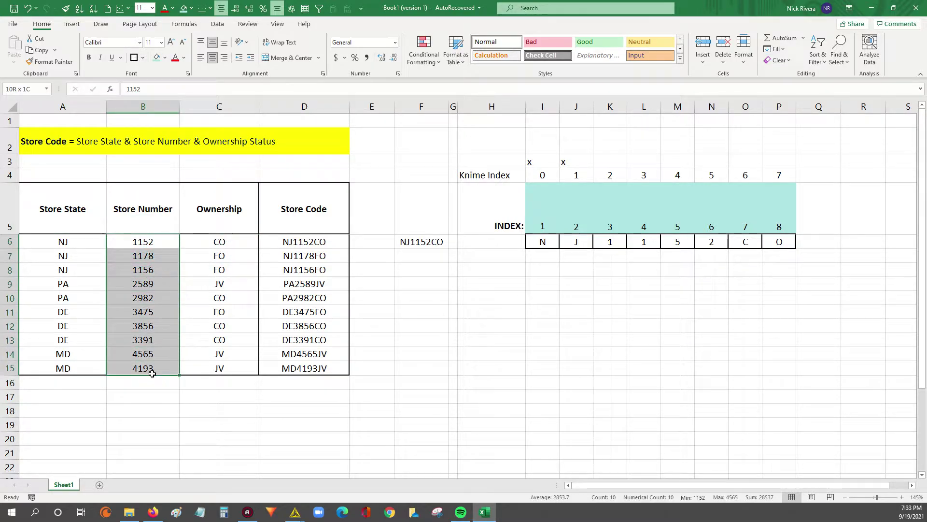
{"action": "left_click_drag", "start_coordinate": [306, 242], "coordinate": [304, 354]}
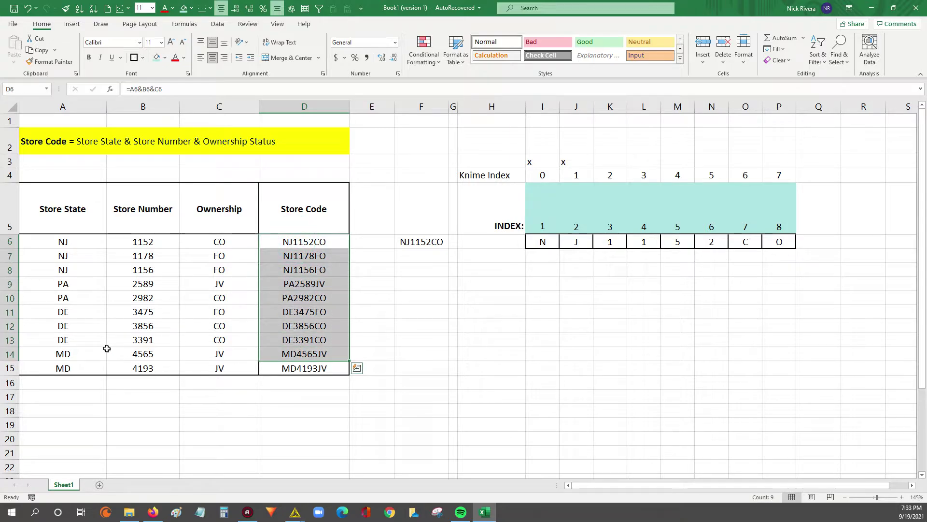
{"action": "left_click_drag", "start_coordinate": [143, 368], "coordinate": [146, 242]}
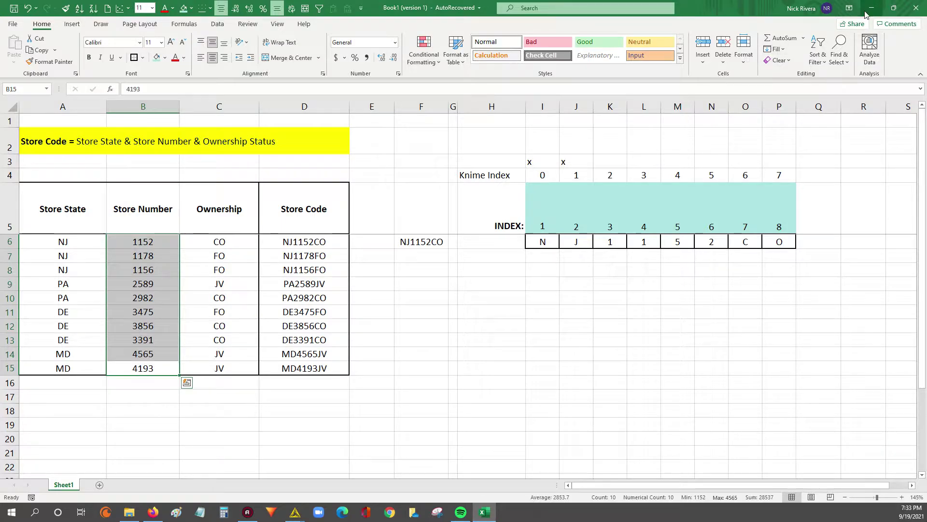
- Open the Mid Function node's settings and inspect the Store_Number column name and $Store_Code$ reference
{"action": "mouse_move", "coordinate": [295, 512]}
{"action": "left_click", "coordinate": [199, 471]}
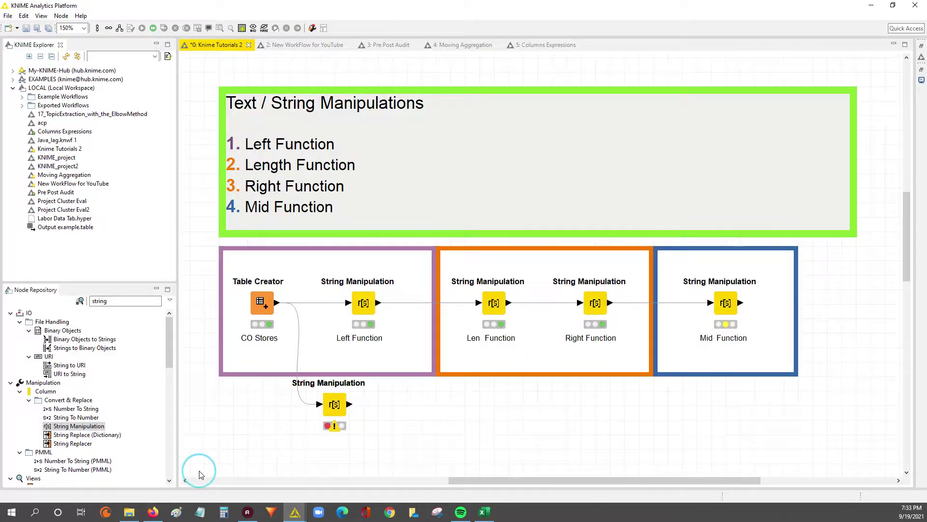
{"action": "left_click_drag", "start_coordinate": [705, 480], "coordinate": [783, 469]}
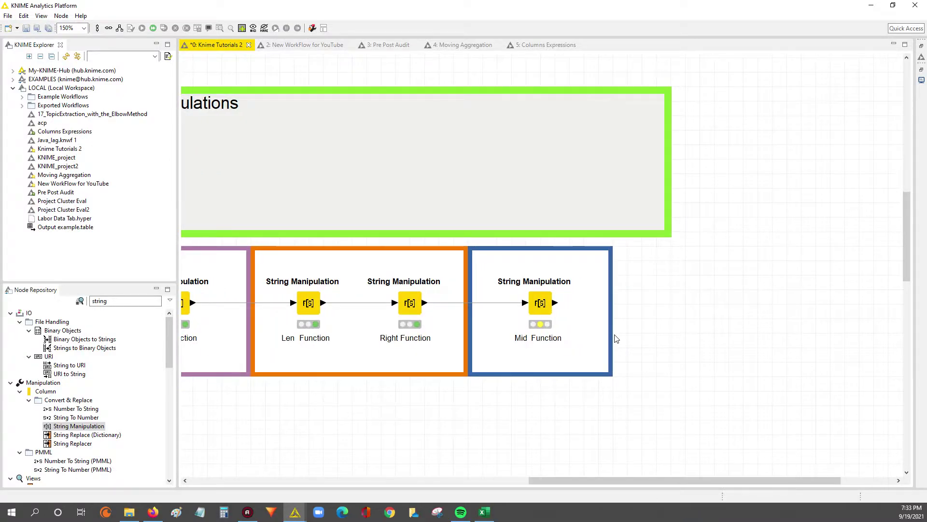
{"action": "double_click", "coordinate": [539, 303]}
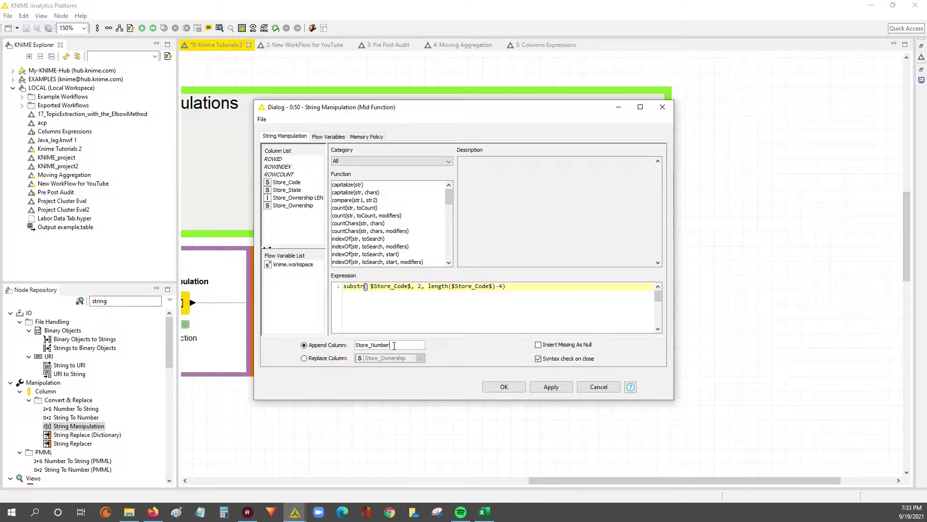
{"action": "left_click_drag", "start_coordinate": [394, 345], "coordinate": [353, 345]}
{"action": "left_click", "coordinate": [383, 319]}
{"action": "left_click_drag", "start_coordinate": [370, 286], "coordinate": [405, 286]}
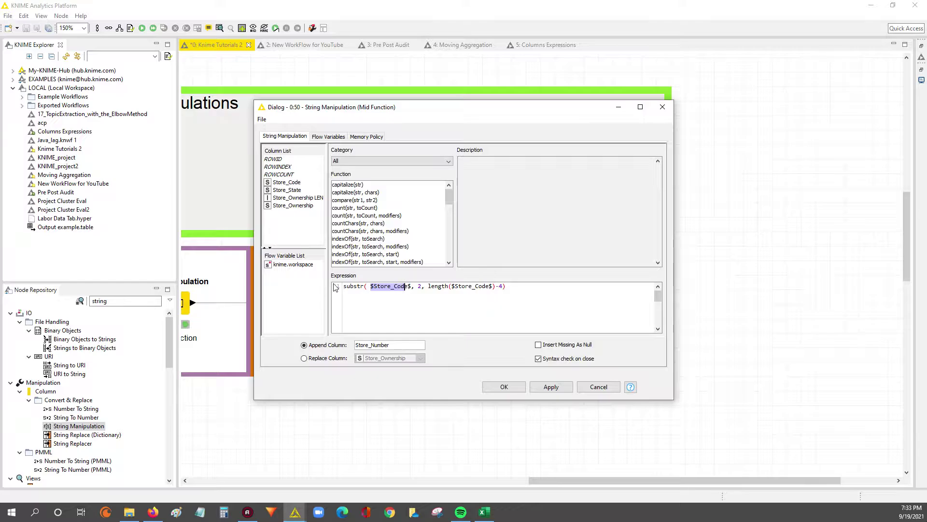
{"action": "left_click", "coordinate": [375, 286]}
- Show the substr(str, start, length) description and examine its $Store_Code$ and start 2 arguments
{"action": "scroll", "coordinate": [358, 232], "scroll_direction": "down", "scroll_amount": 15}
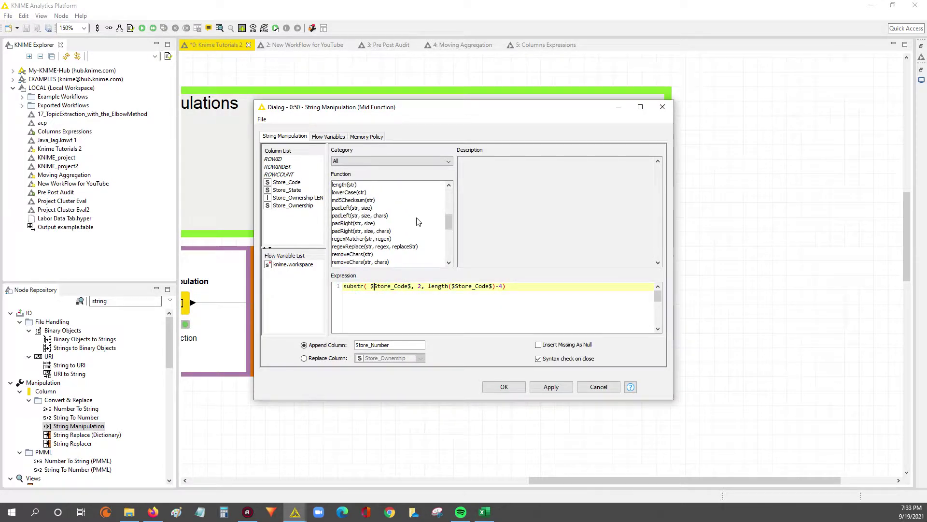
{"action": "left_click", "coordinate": [347, 254]}
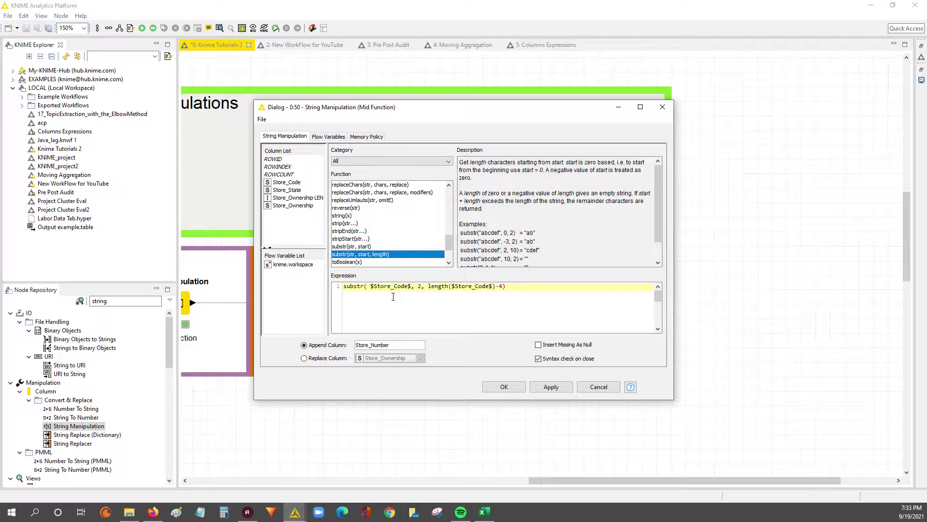
{"action": "left_click_drag", "start_coordinate": [371, 286], "coordinate": [412, 286]}
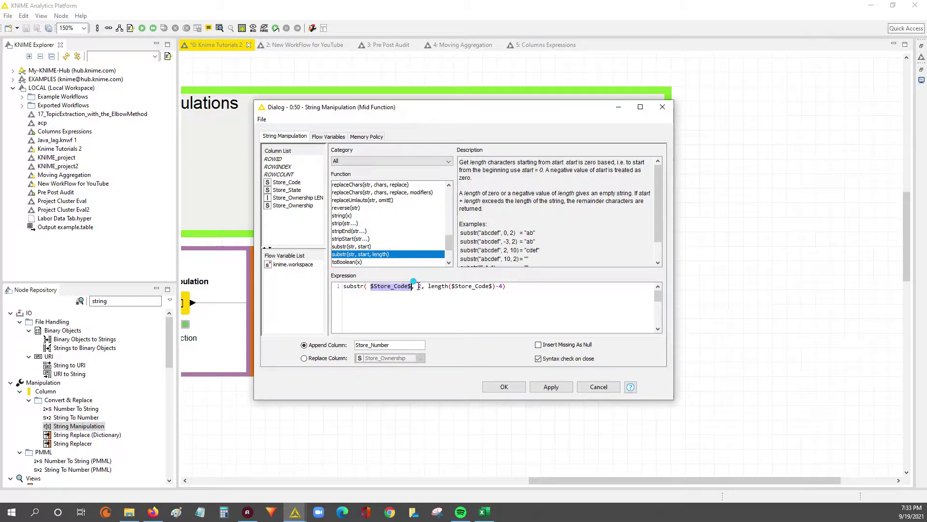
{"action": "double_click", "coordinate": [419, 286]}
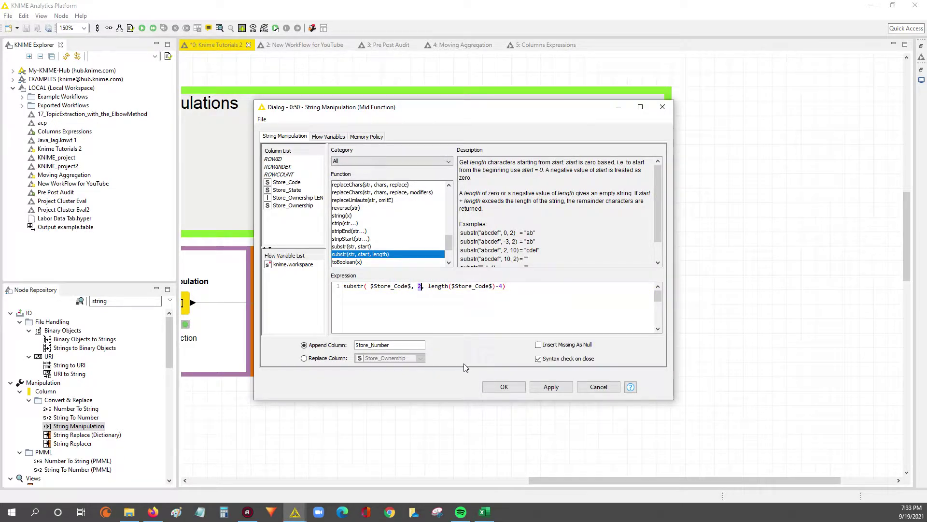
{"action": "left_click", "coordinate": [491, 515]}
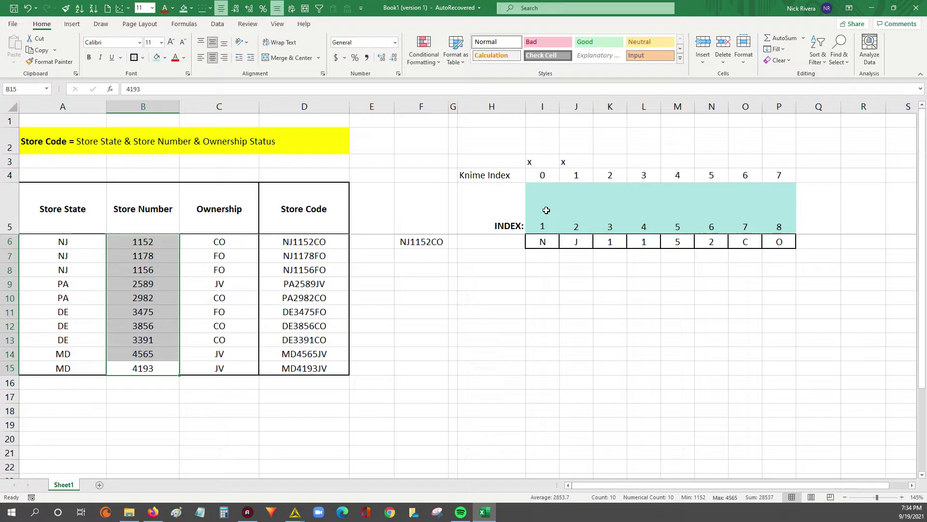
{"action": "left_click_drag", "start_coordinate": [537, 175], "coordinate": [566, 174]}
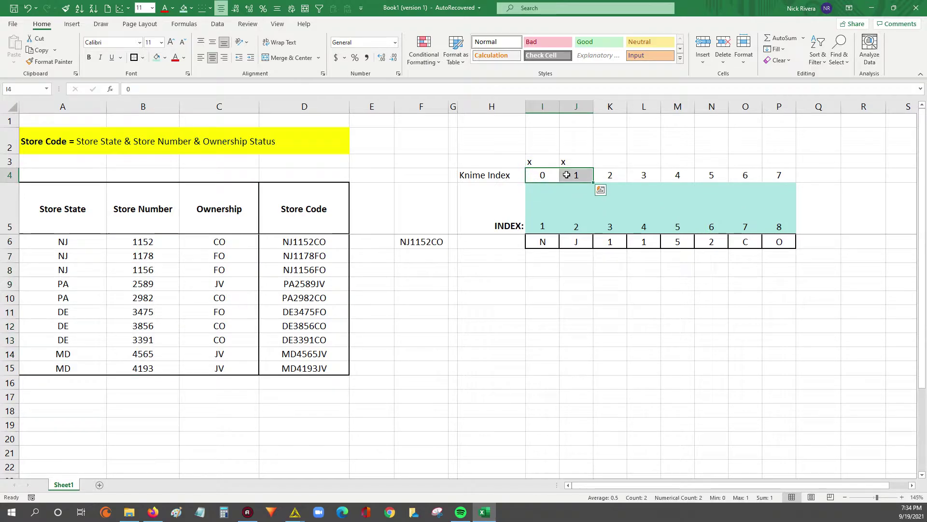
{"action": "left_click", "coordinate": [544, 177]}
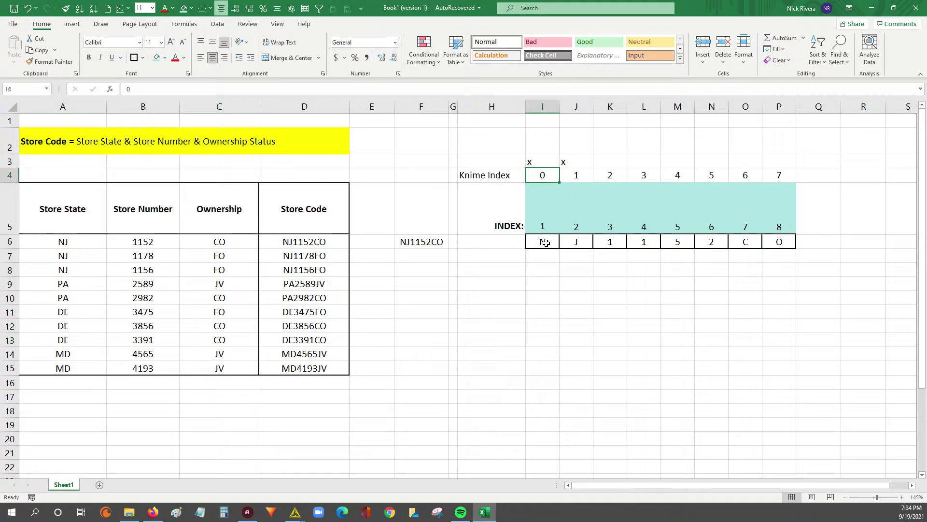
{"action": "left_click_drag", "start_coordinate": [543, 242], "coordinate": [573, 241]}
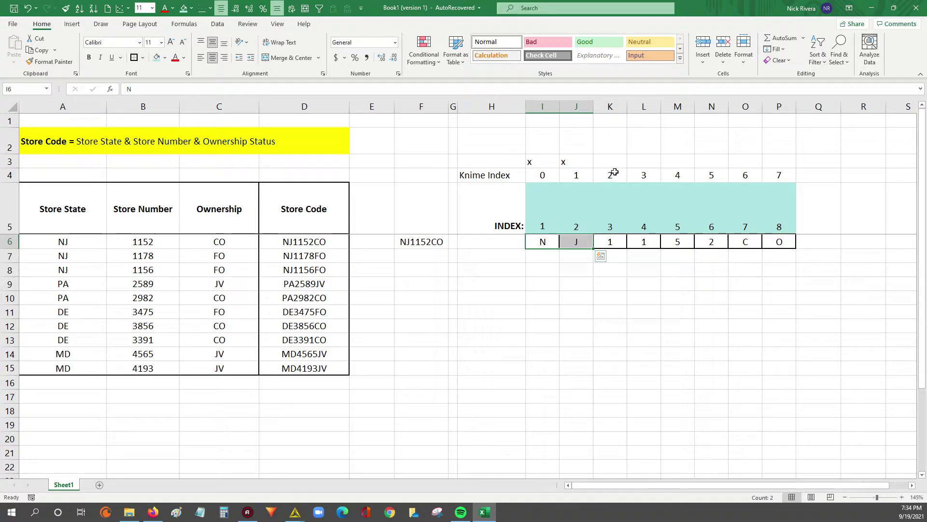
{"action": "left_click_drag", "start_coordinate": [615, 172], "coordinate": [615, 248]}
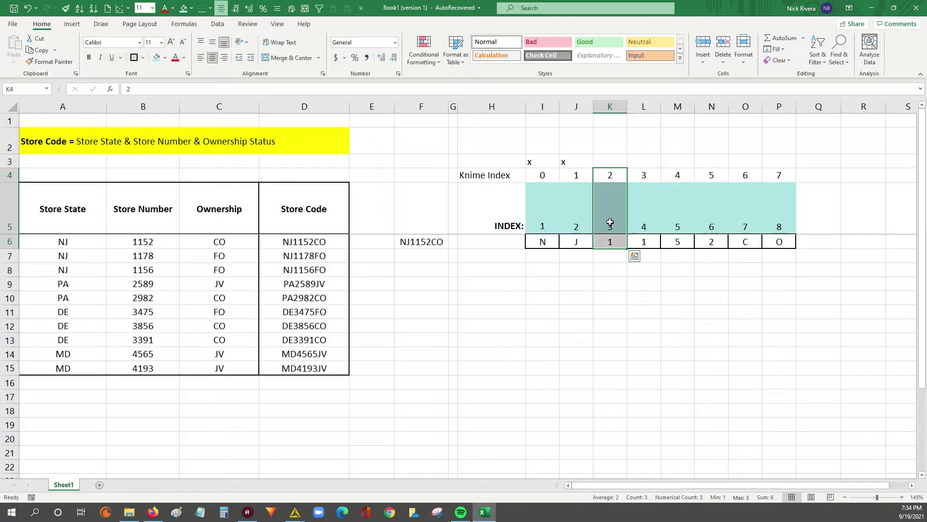
{"action": "left_click_drag", "start_coordinate": [541, 175], "coordinate": [604, 241]}
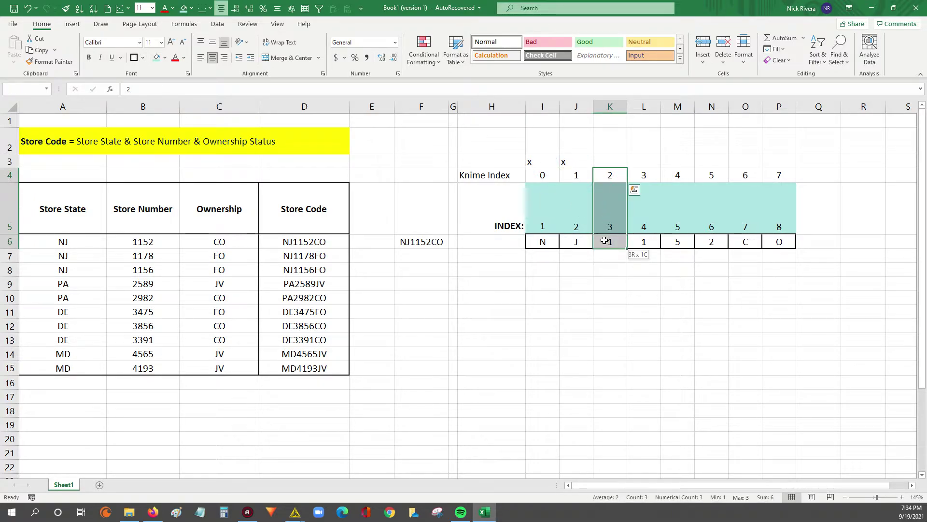
{"action": "left_click", "coordinate": [610, 173]}
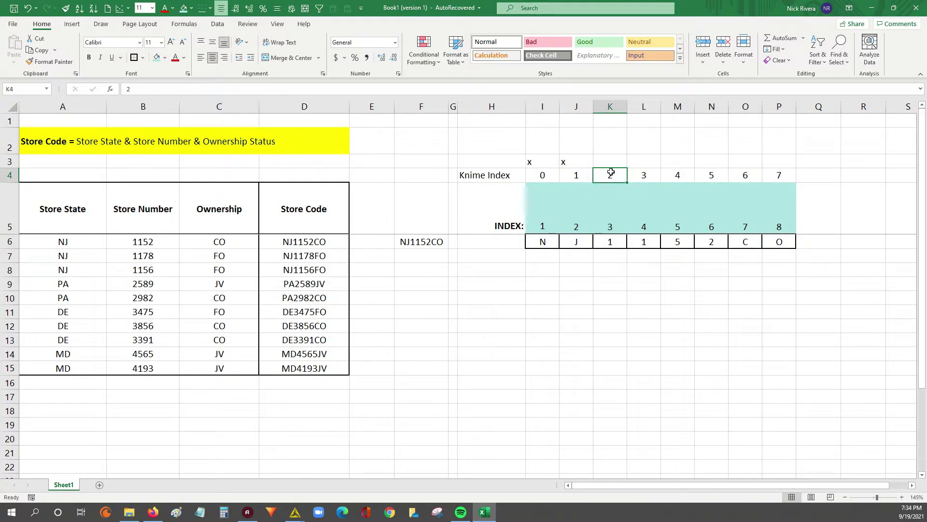
{"action": "left_click", "coordinate": [611, 106]}
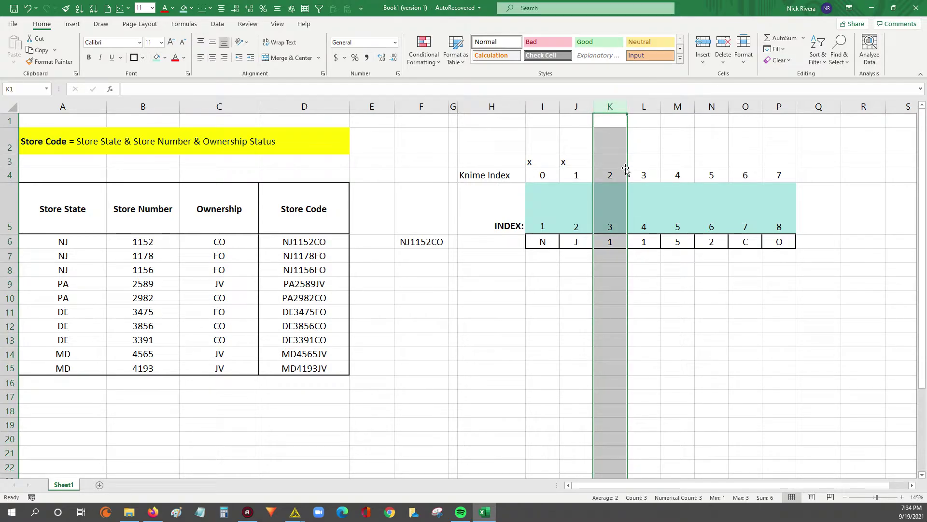
{"action": "mouse_move", "coordinate": [296, 511]}
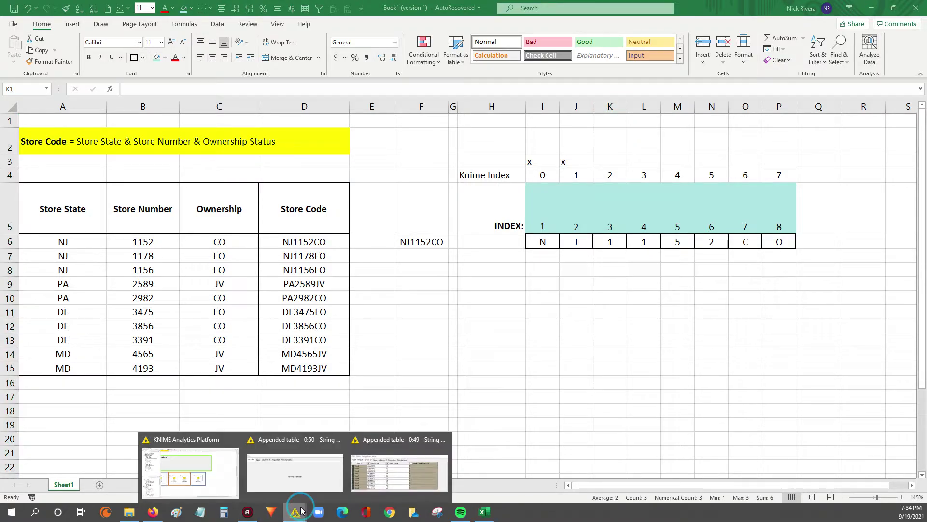
{"action": "left_click", "coordinate": [188, 467]}
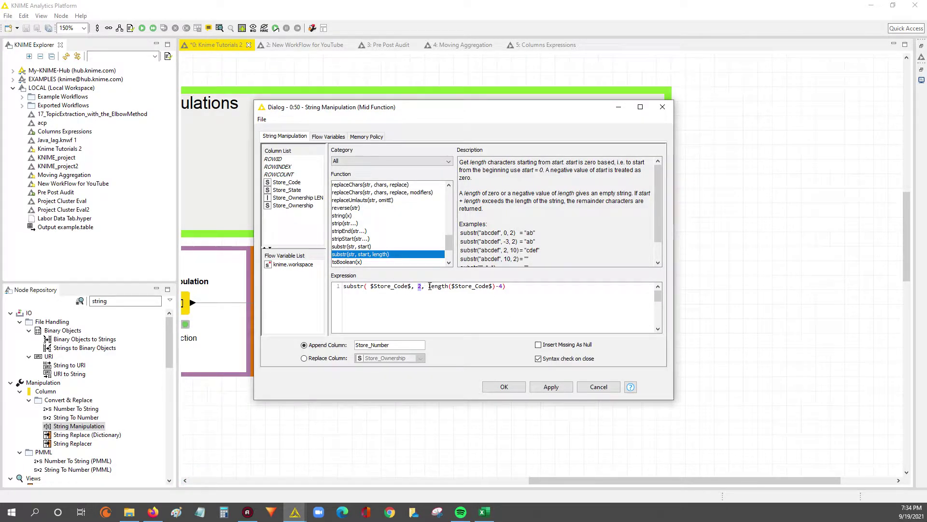
{"action": "left_click_drag", "start_coordinate": [429, 286], "coordinate": [496, 285]}
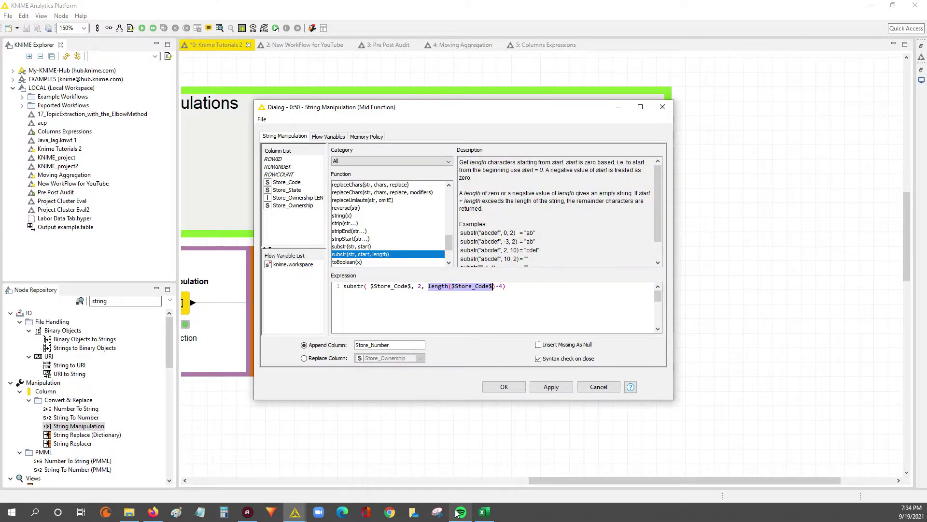
{"action": "left_click", "coordinate": [485, 512]}
{"action": "left_click_drag", "start_coordinate": [302, 241], "coordinate": [312, 371]}
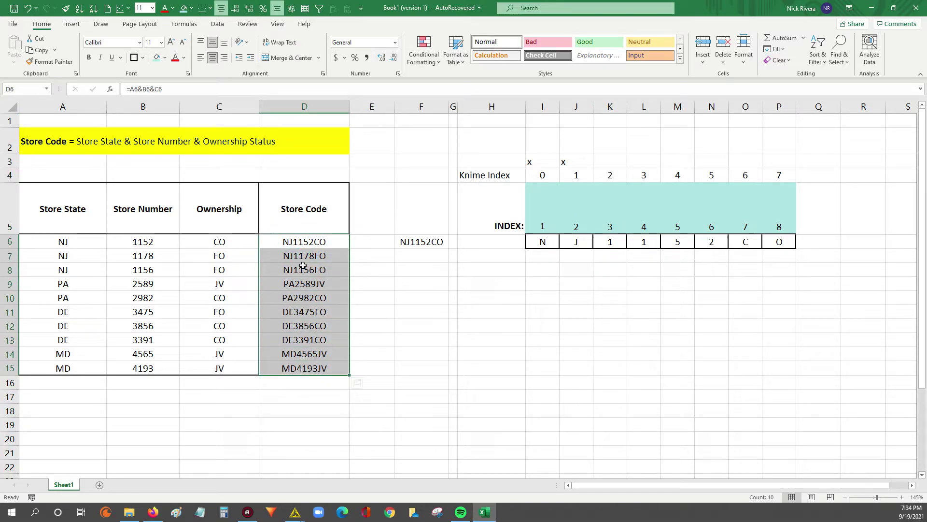
- Select the Store Code definition cells A2 through D2
{"action": "left_click", "coordinate": [45, 139]}
{"action": "left_click_drag", "start_coordinate": [45, 138], "coordinate": [326, 141]}
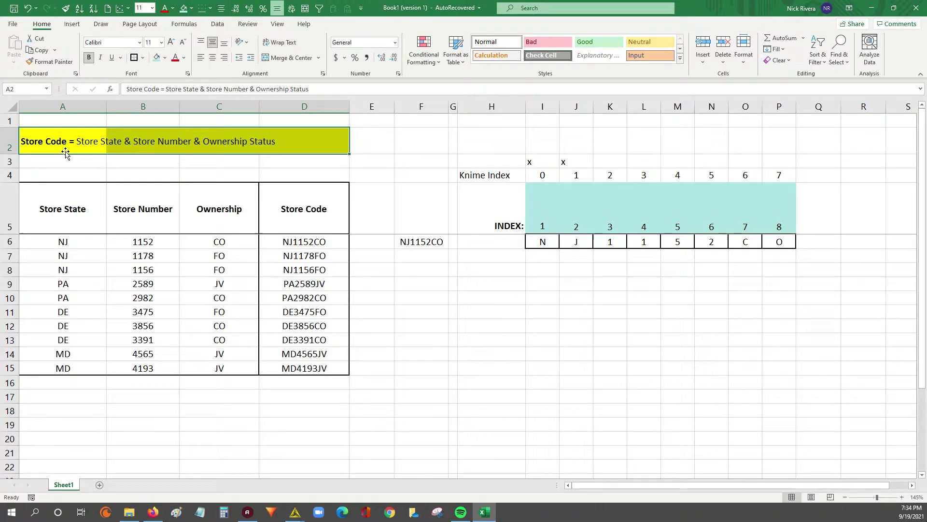
{"action": "left_click_drag", "start_coordinate": [66, 150], "coordinate": [336, 145]}
- Pick store code NJ1178FO in D7 and mark the store number 1178 in the formula bar
{"action": "left_click", "coordinate": [295, 512]}
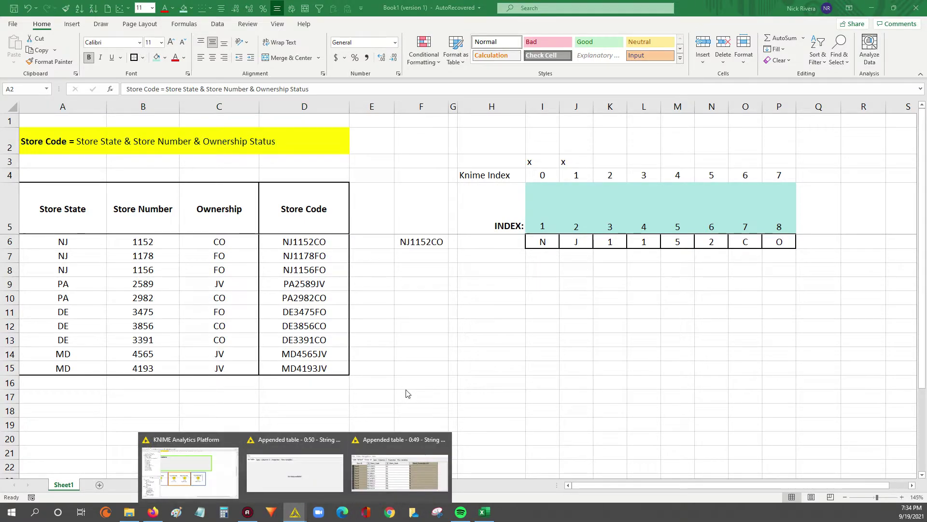
{"action": "mouse_move", "coordinate": [435, 476]}
{"action": "left_click", "coordinate": [294, 240]}
{"action": "left_click", "coordinate": [305, 255]}
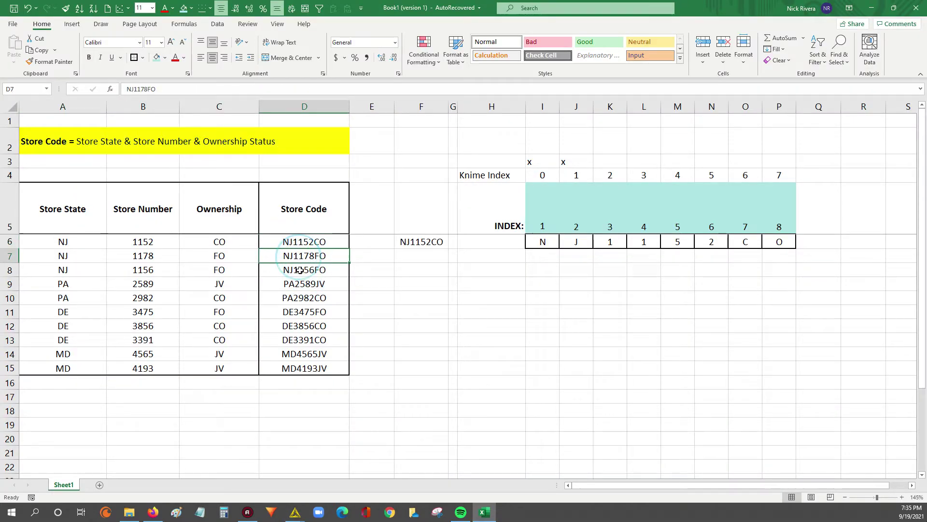
{"action": "left_click", "coordinate": [133, 89]}
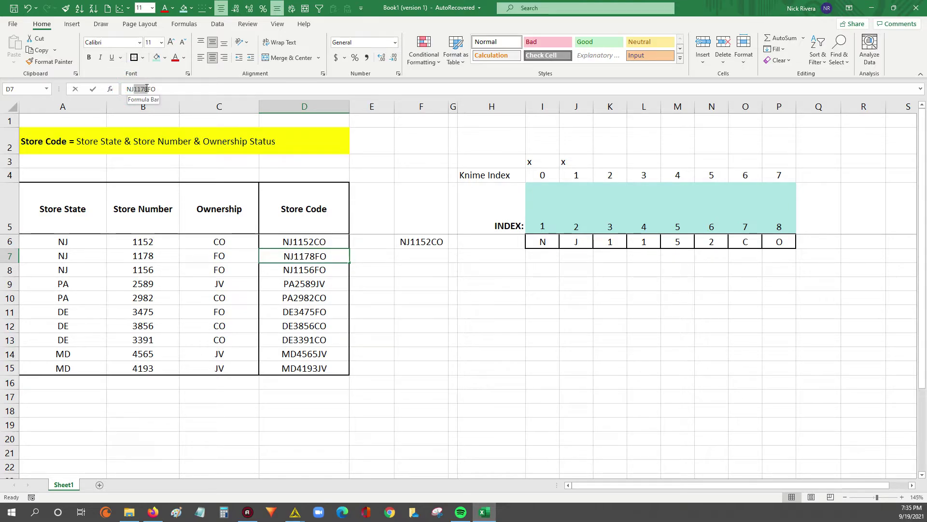
{"action": "left_click_drag", "start_coordinate": [147, 89], "coordinate": [146, 88]}
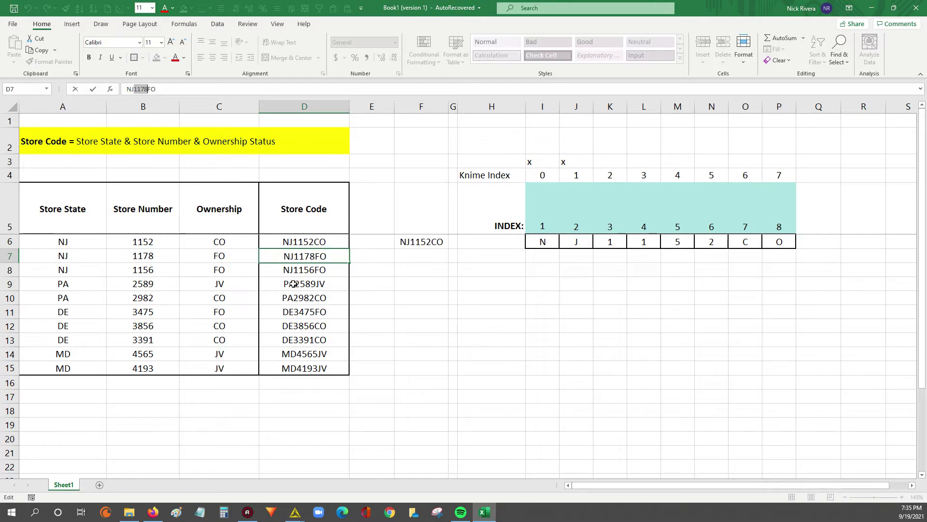
{"action": "mouse_move", "coordinate": [295, 516]}
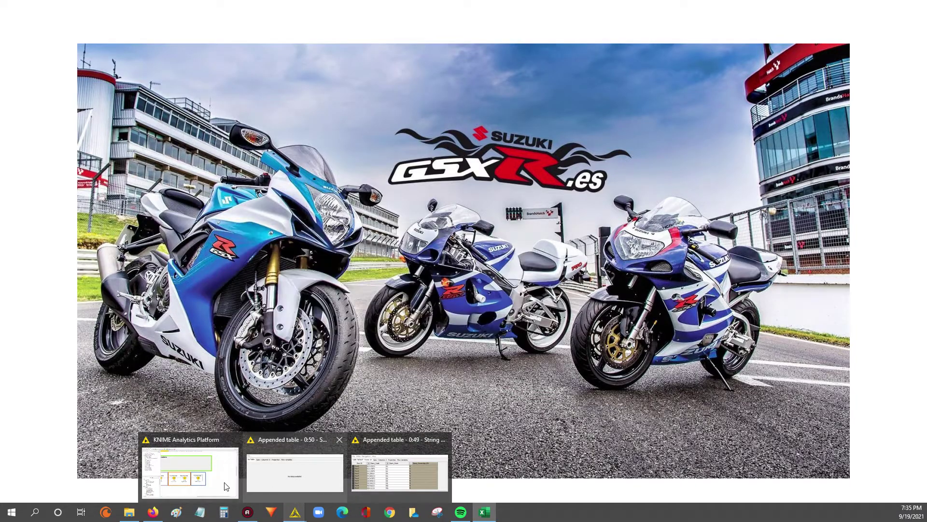
- Review the length($Store_Code$)-4 part of the Mid Function expression and confirm the settings
{"action": "left_click", "coordinate": [227, 486]}
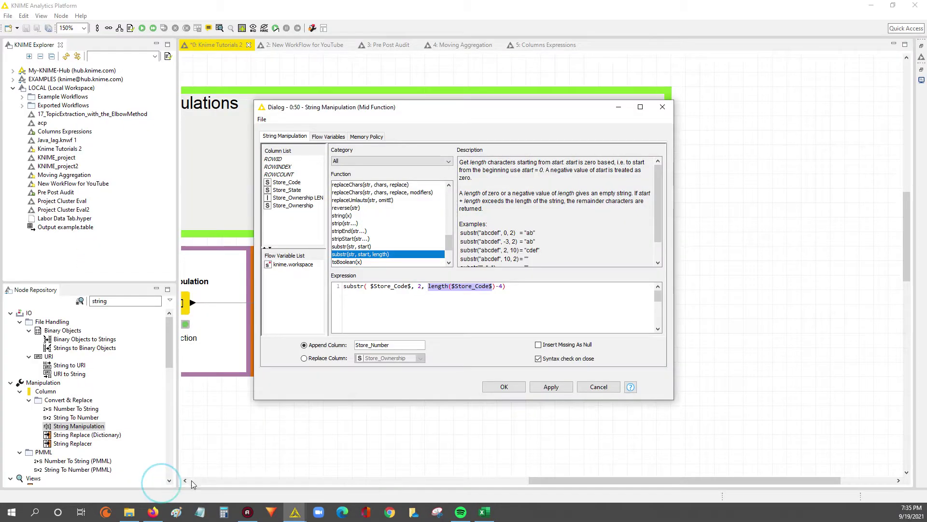
{"action": "left_click", "coordinate": [502, 285]}
{"action": "left_click_drag", "start_coordinate": [503, 285], "coordinate": [431, 286]}
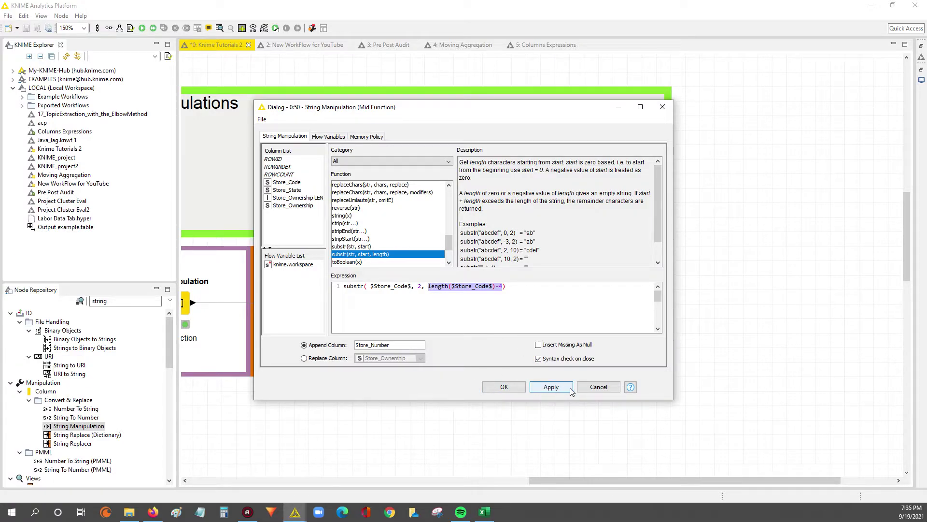
{"action": "left_click", "coordinate": [509, 389]}
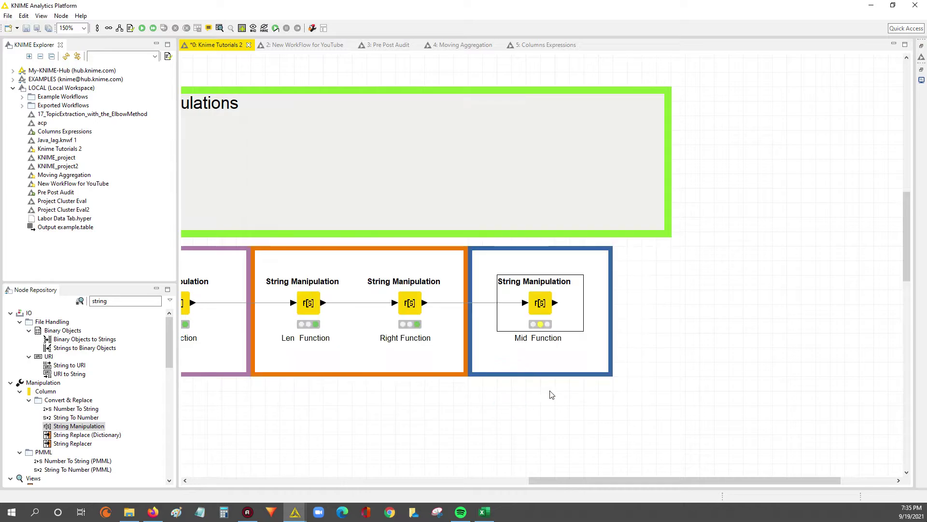
- Execute the Mid Function node and open its output table
{"action": "right_click", "coordinate": [533, 306]}
{"action": "left_click", "coordinate": [575, 87]}
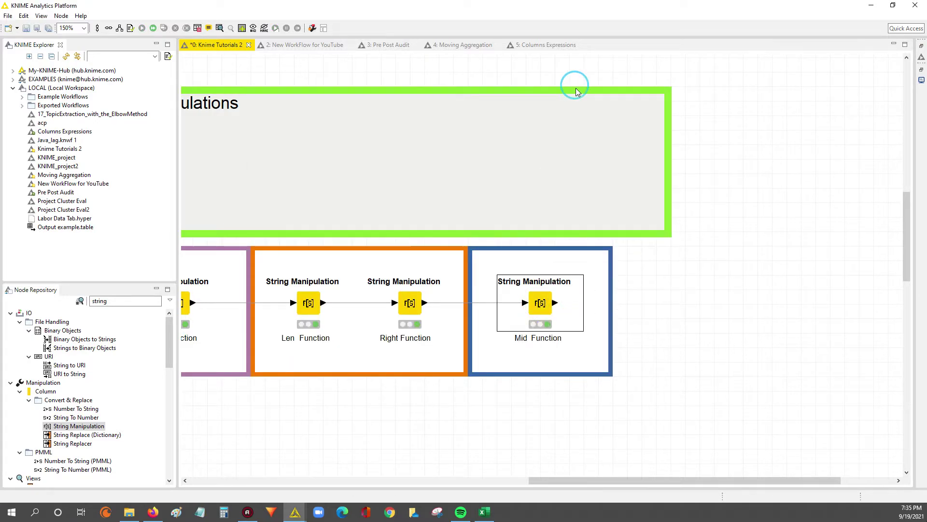
{"action": "right_click", "coordinate": [541, 312]}
{"action": "left_click", "coordinate": [573, 306]}
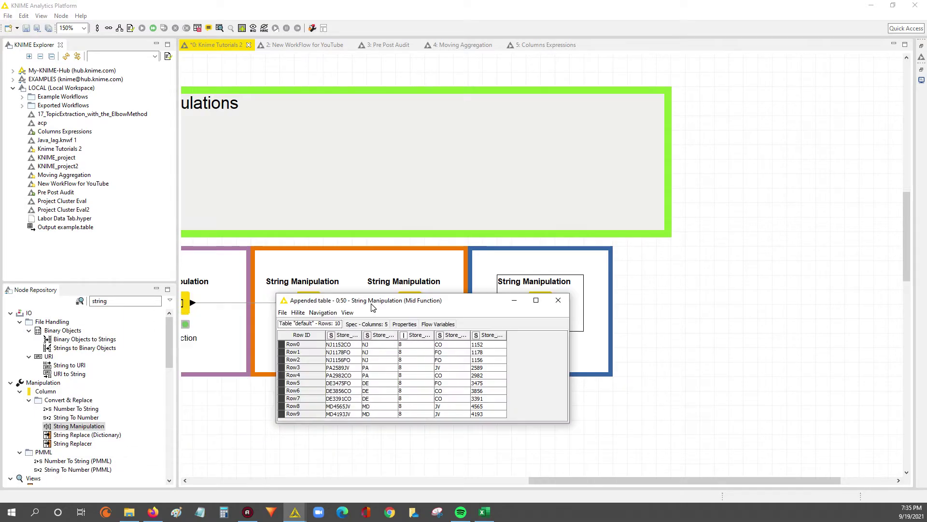
- Widen the table and check rows: NJ1156FO→1156, PA2982CO→2982, MD4565JV→4565
{"action": "left_click_drag", "start_coordinate": [373, 307], "coordinate": [392, 302]}
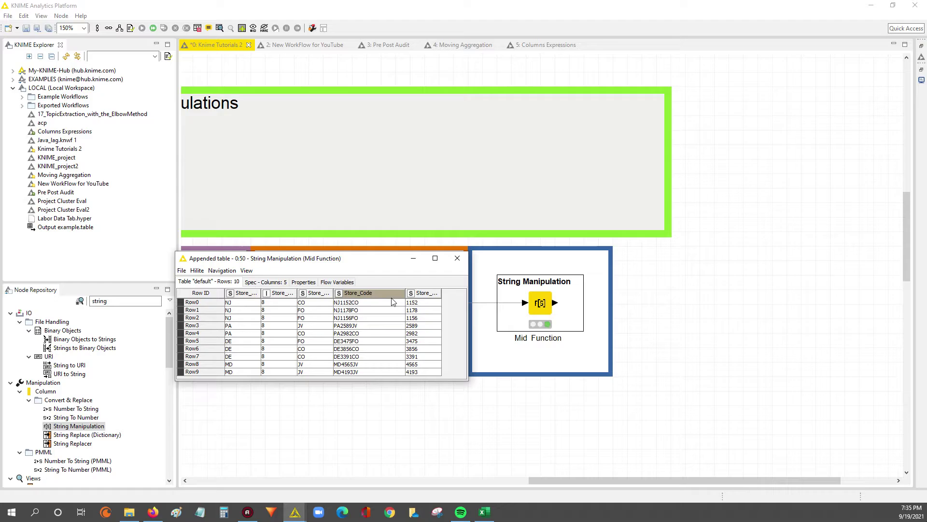
{"action": "left_click_drag", "start_coordinate": [470, 310], "coordinate": [511, 309]}
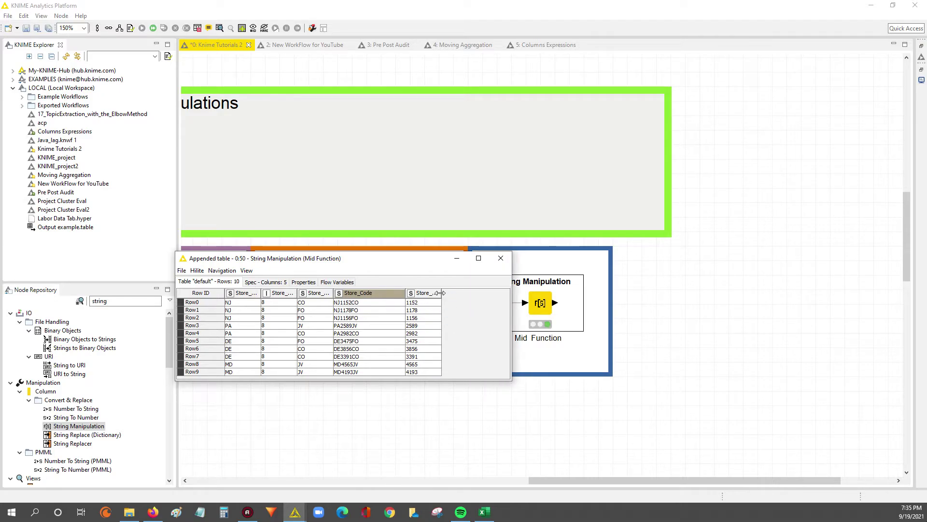
{"action": "left_click_drag", "start_coordinate": [441, 293], "coordinate": [464, 293]}
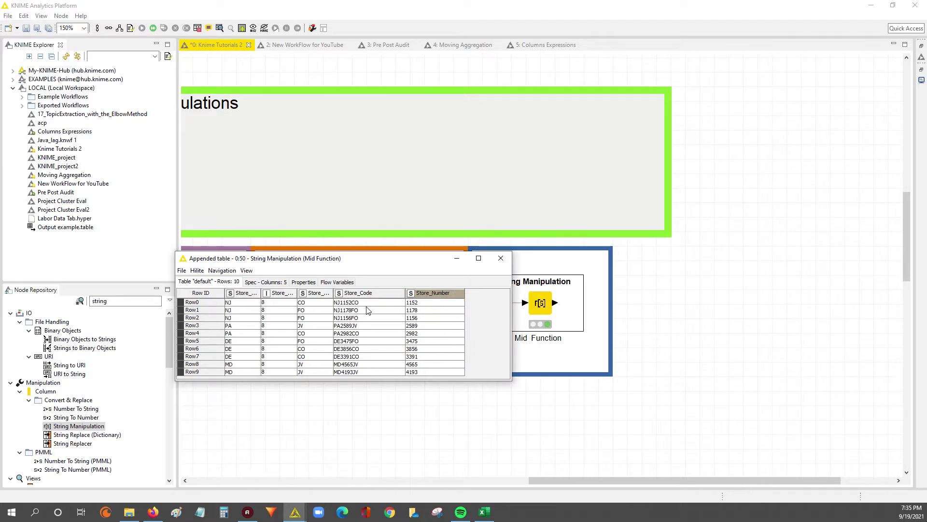
{"action": "left_click", "coordinate": [353, 319]}
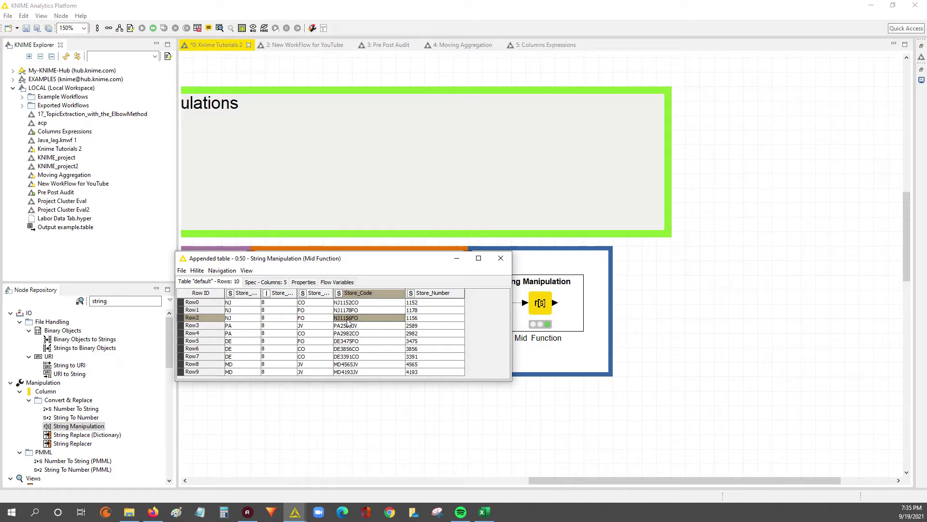
{"action": "left_click", "coordinate": [444, 319], "text": "shift"}
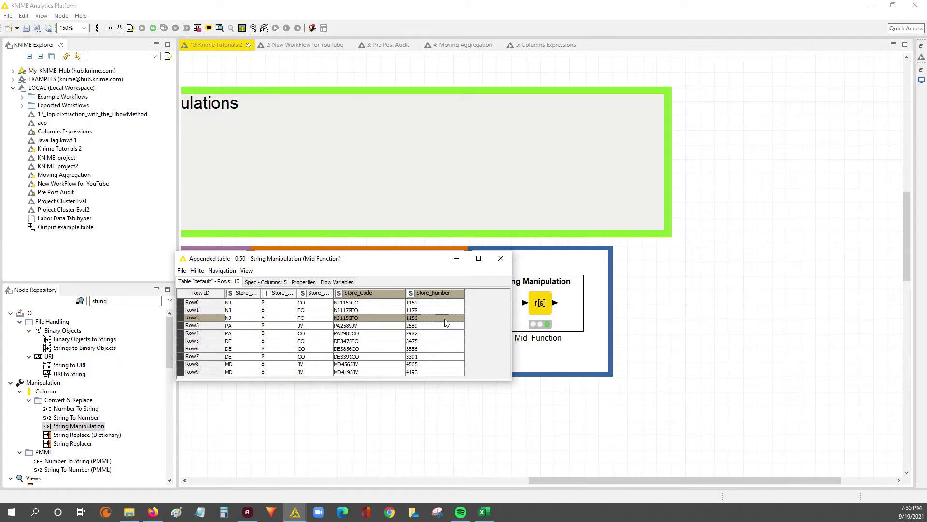
{"action": "left_click", "coordinate": [430, 333]}
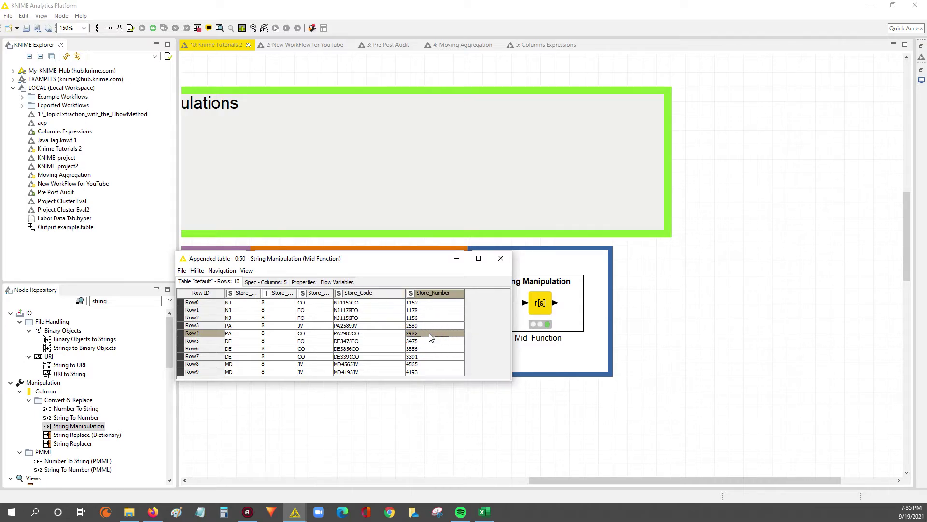
{"action": "left_click", "coordinate": [349, 333], "text": "shift"}
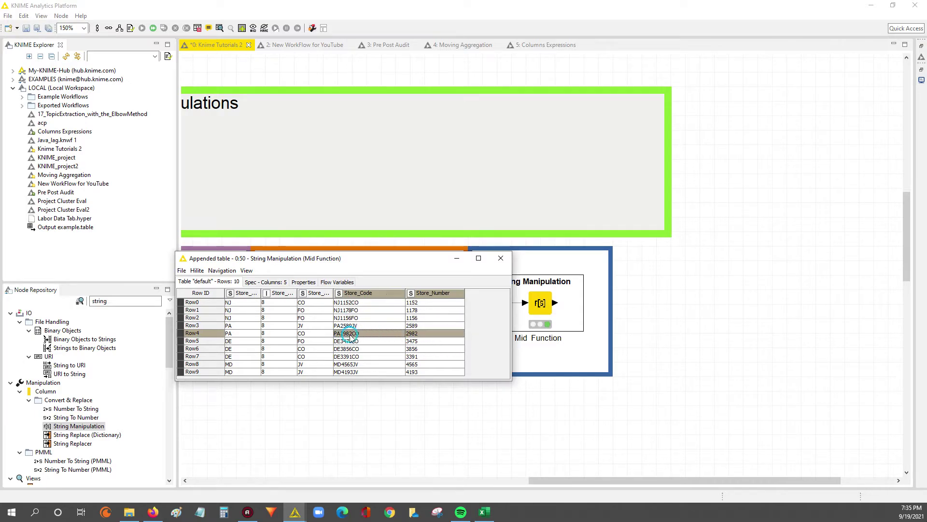
{"action": "left_click", "coordinate": [346, 366]}
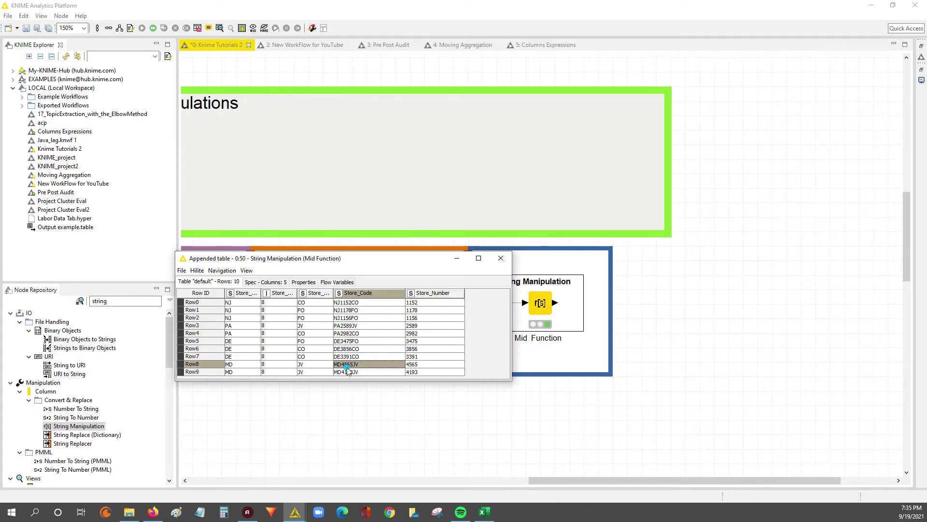
{"action": "left_click", "coordinate": [425, 363], "text": "shift"}
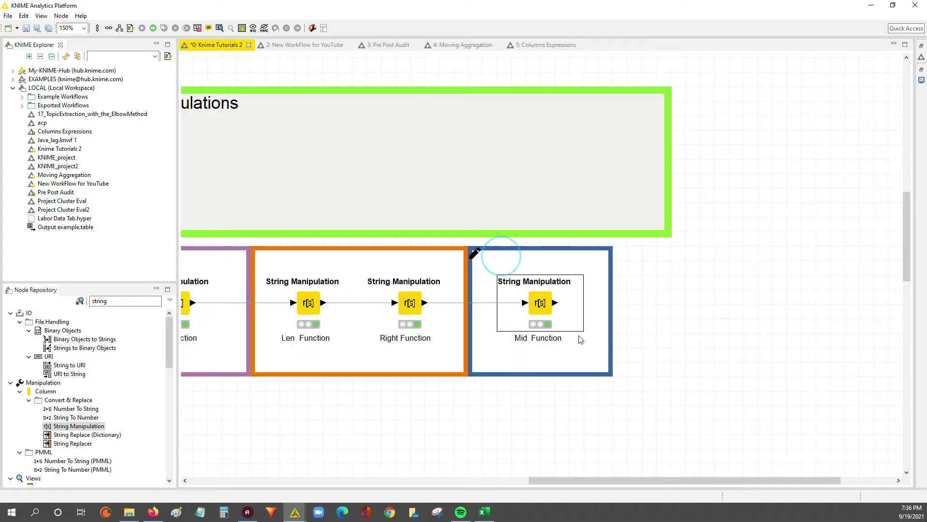
- Reopen the Mid Function settings, comment out the original expression and duplicate it on a second line
{"action": "double_click", "coordinate": [541, 305]}
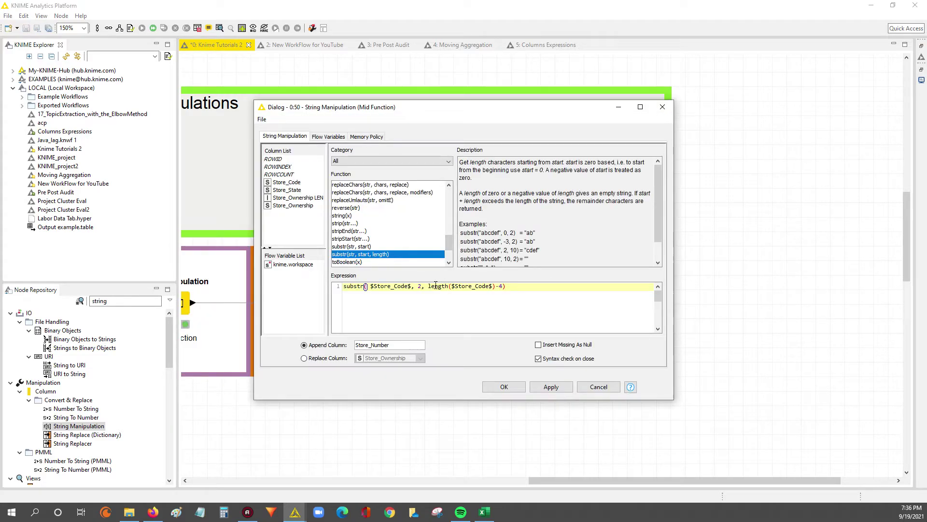
{"action": "left_click_drag", "start_coordinate": [429, 286], "coordinate": [501, 288]}
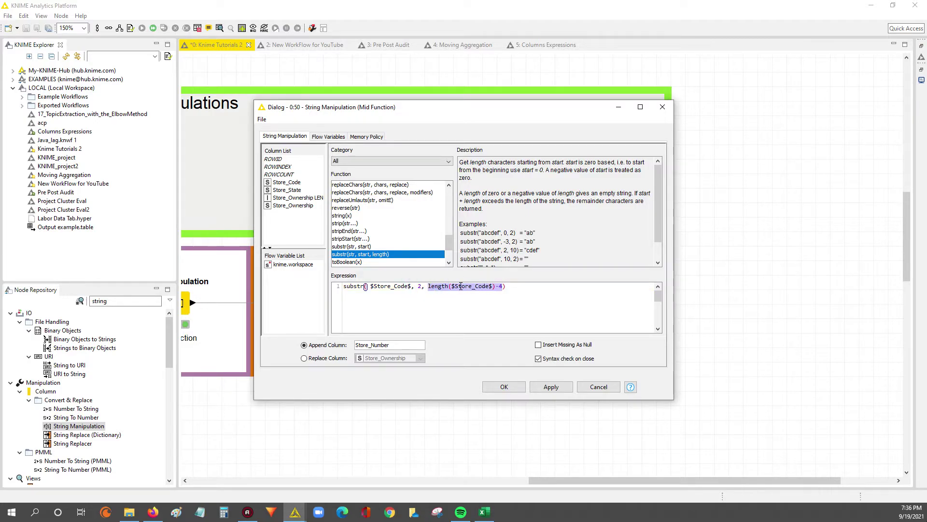
{"action": "left_click", "coordinate": [510, 286]}
{"action": "left_click", "coordinate": [344, 286]}
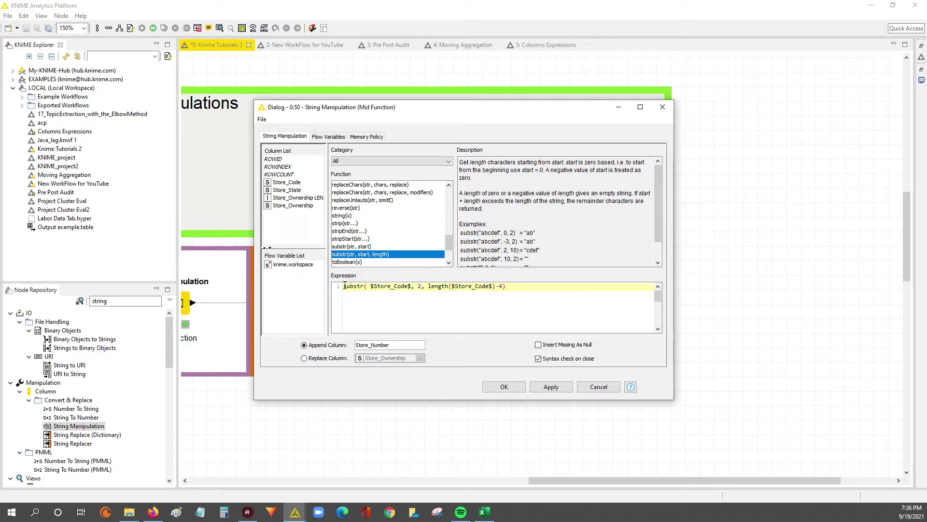
{"action": "type", "text": "//"}
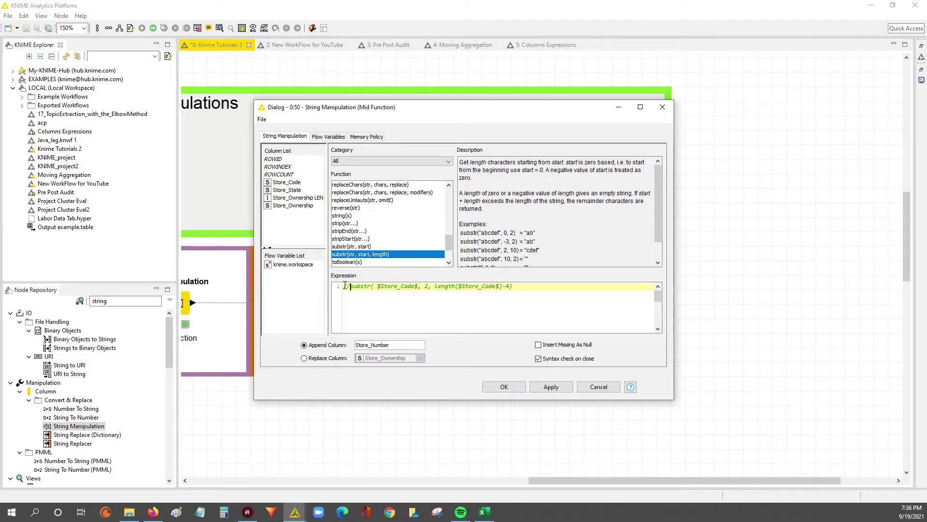
{"action": "key", "text": "shift+End"}
{"action": "key", "text": "ctrl+c"}
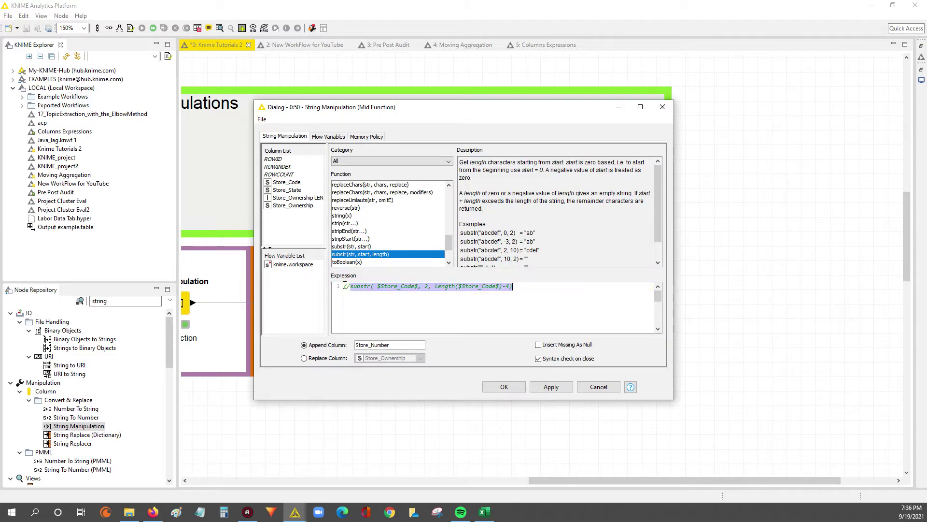
{"action": "left_click", "coordinate": [523, 288]}
{"action": "key", "text": "Return"}
{"action": "key", "text": "ctrl+v"}
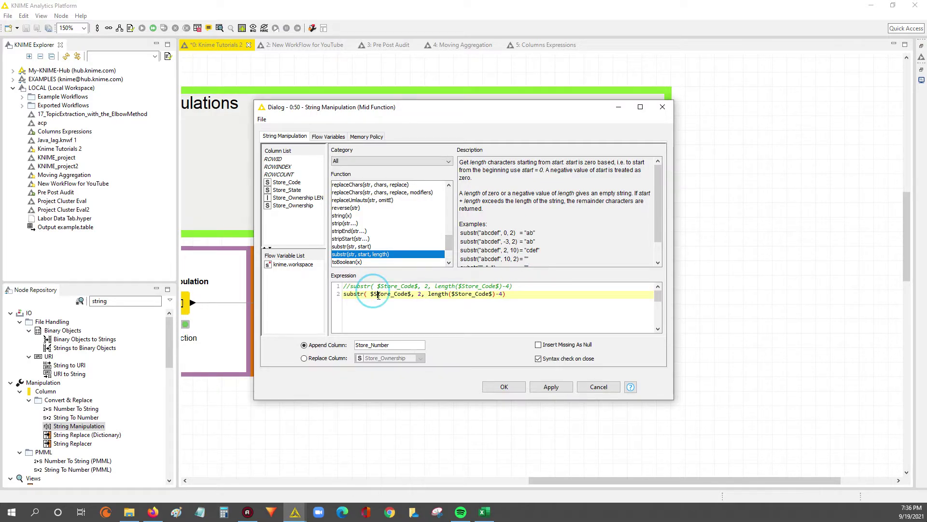
- Delete length($Store_Code$)- from line 2, leaving a fixed length 4, and apply it
{"action": "left_click_drag", "start_coordinate": [370, 293], "coordinate": [411, 294]}
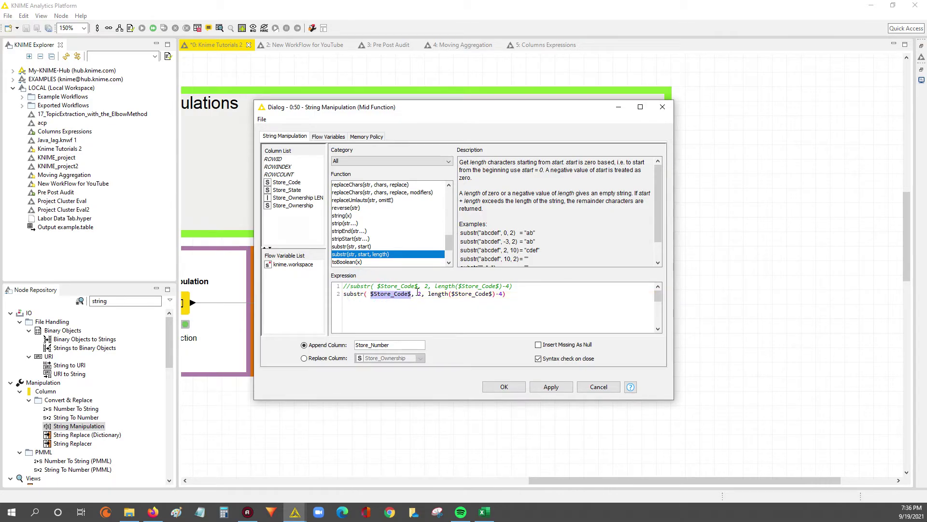
{"action": "left_click", "coordinate": [428, 294]}
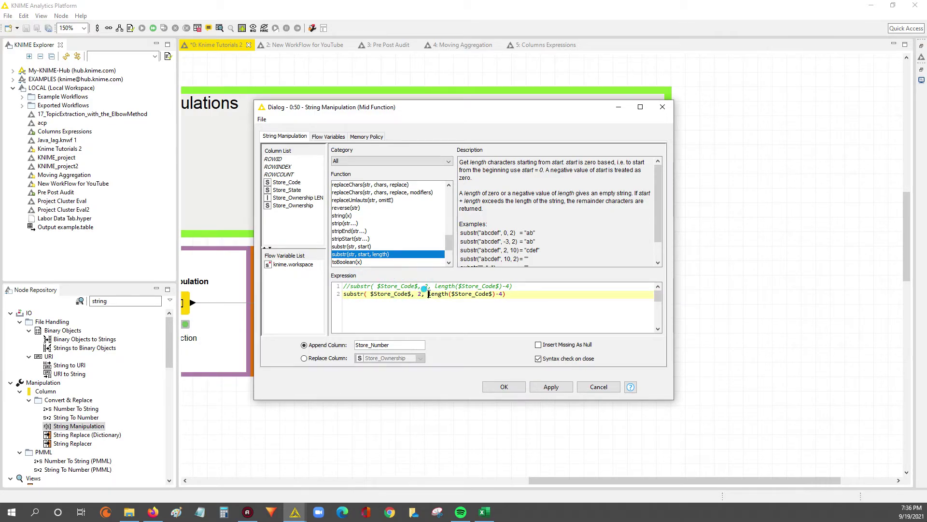
{"action": "left_click_drag", "start_coordinate": [428, 293], "coordinate": [499, 295]}
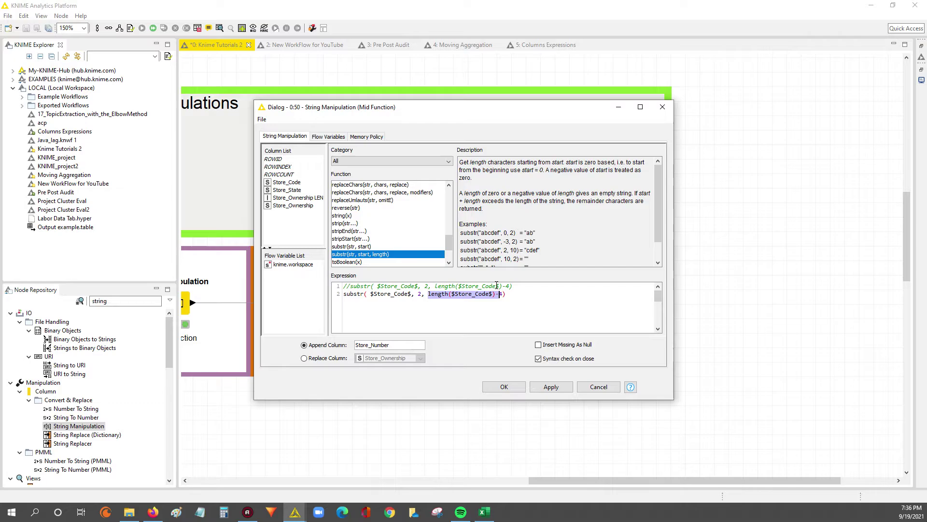
{"action": "key", "text": "BackSpace"}
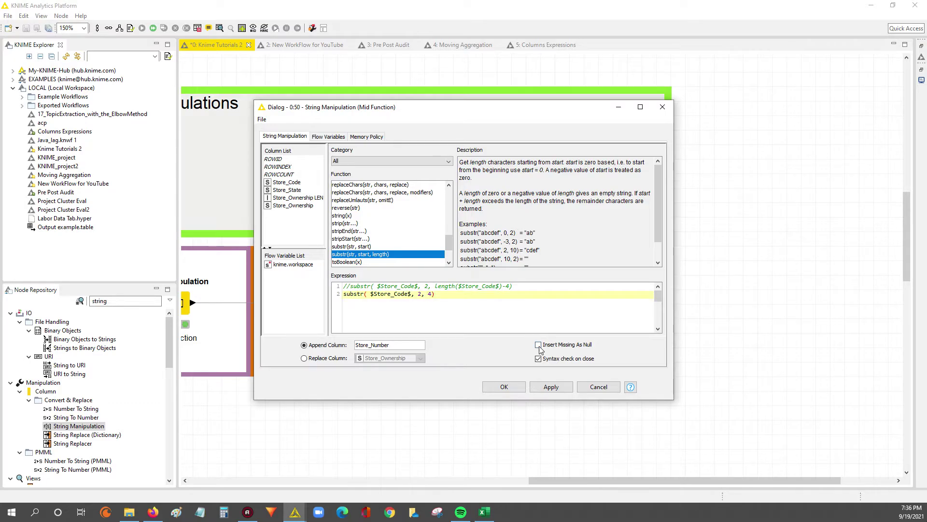
{"action": "left_click", "coordinate": [550, 387]}
{"action": "left_click", "coordinate": [535, 290]}
- Remove the commented first line, apply the simplified expression and confirm the node reset
{"action": "left_click_drag", "start_coordinate": [513, 286], "coordinate": [336, 289]}
{"action": "key", "text": "Delete"}
{"action": "key", "text": "Delete"}
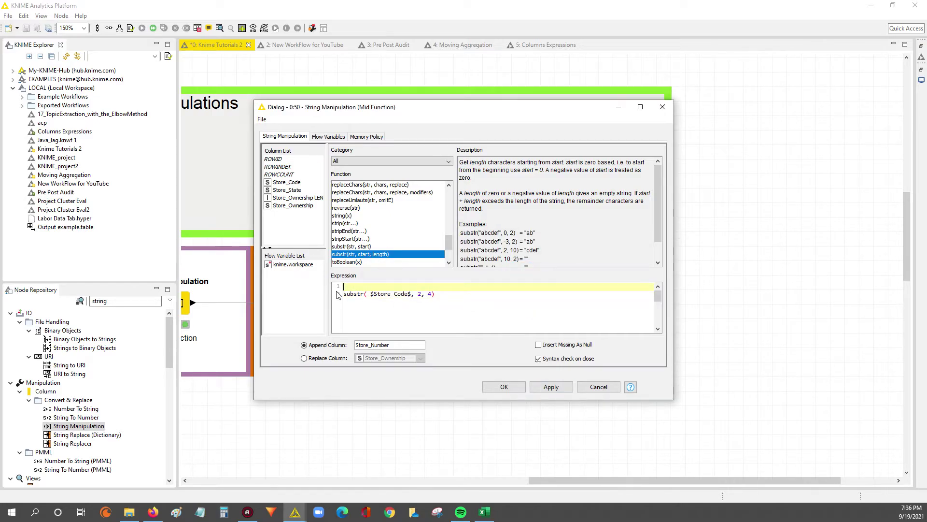
{"action": "left_click", "coordinate": [551, 387]}
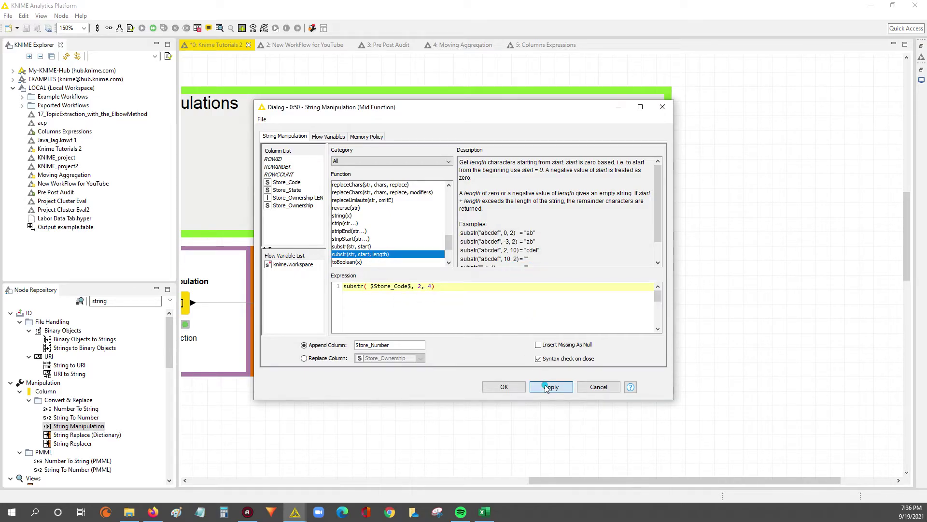
{"action": "left_click", "coordinate": [513, 264]}
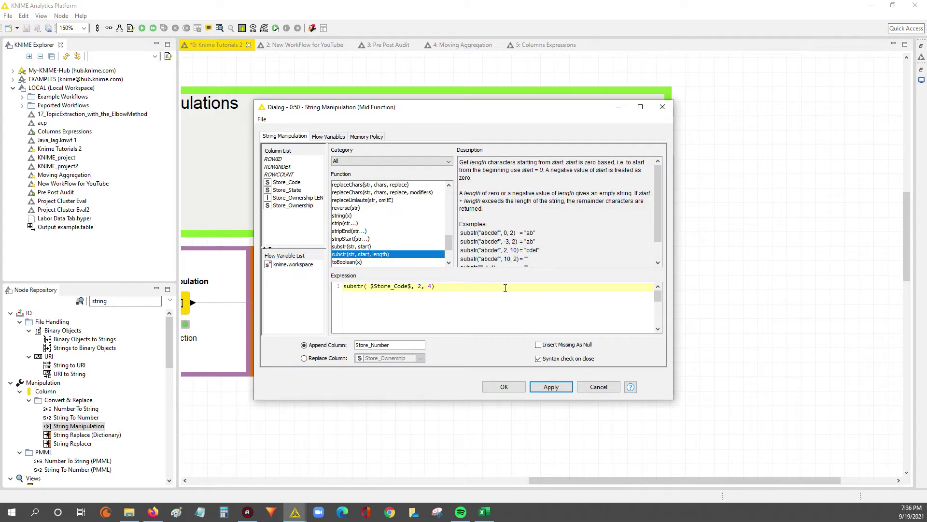
{"action": "left_click", "coordinate": [344, 286]}
- Add a test comment line //fsgkg above the expression and apply it
{"action": "key", "text": "Return"}
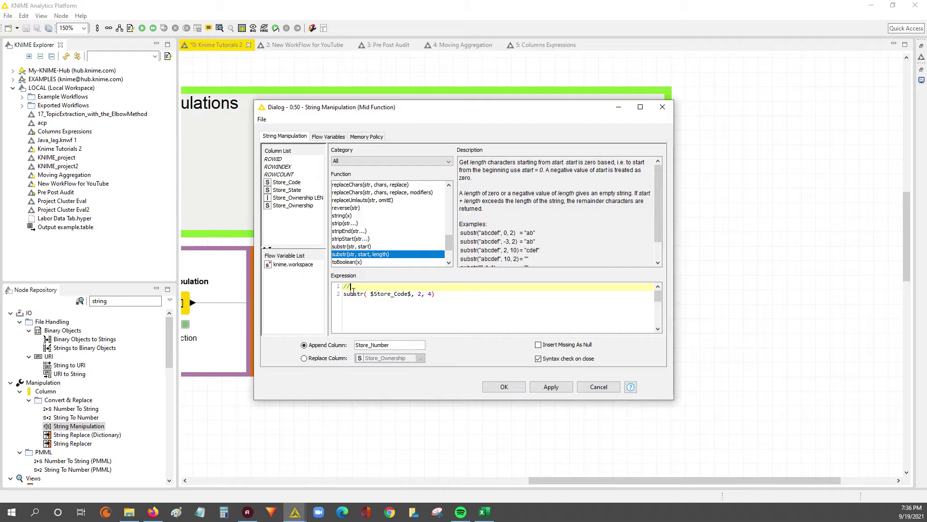
{"action": "type", "text": "//fsgkg"}
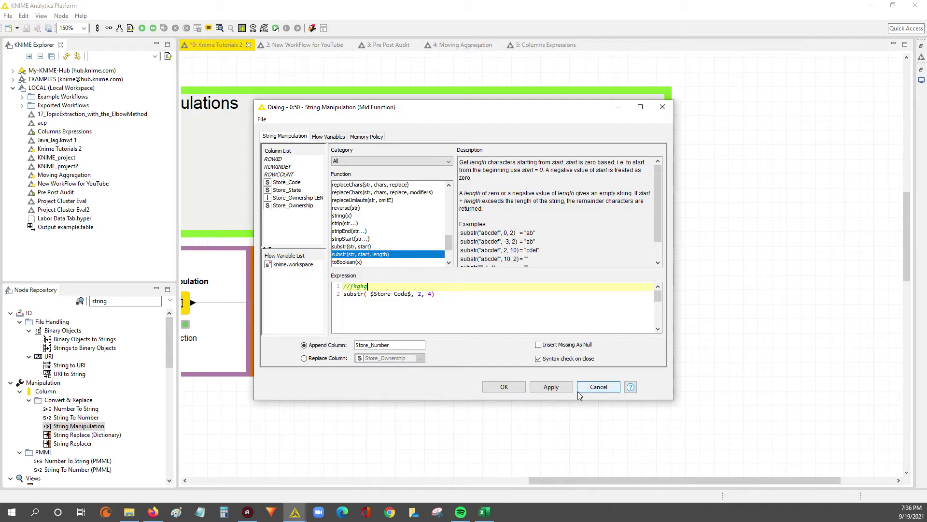
{"action": "left_click", "coordinate": [552, 387]}
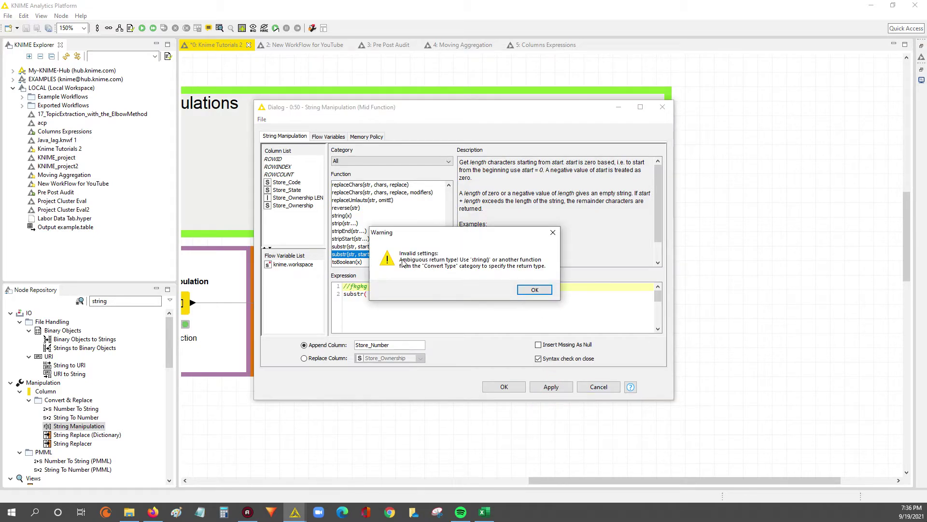
{"action": "left_click", "coordinate": [535, 289]}
- Delete the test comment, apply the expression again and close the settings with OK
{"action": "left_click_drag", "start_coordinate": [392, 285], "coordinate": [302, 289]}
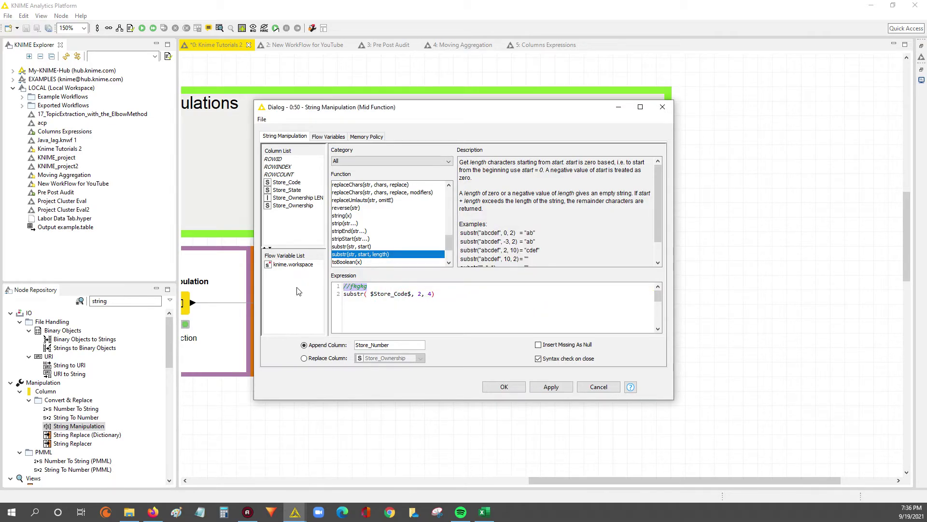
{"action": "key", "text": "Delete"}
{"action": "key", "text": "Delete"}
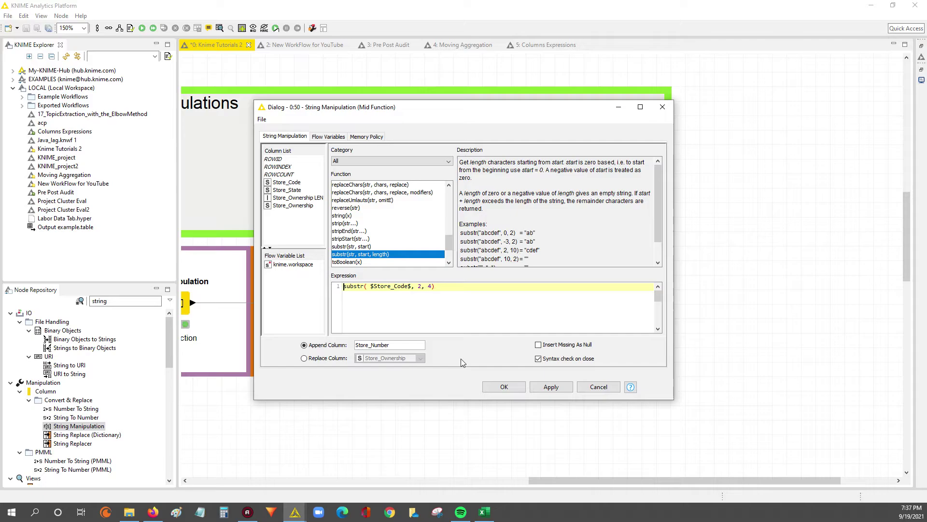
{"action": "left_click", "coordinate": [551, 387]}
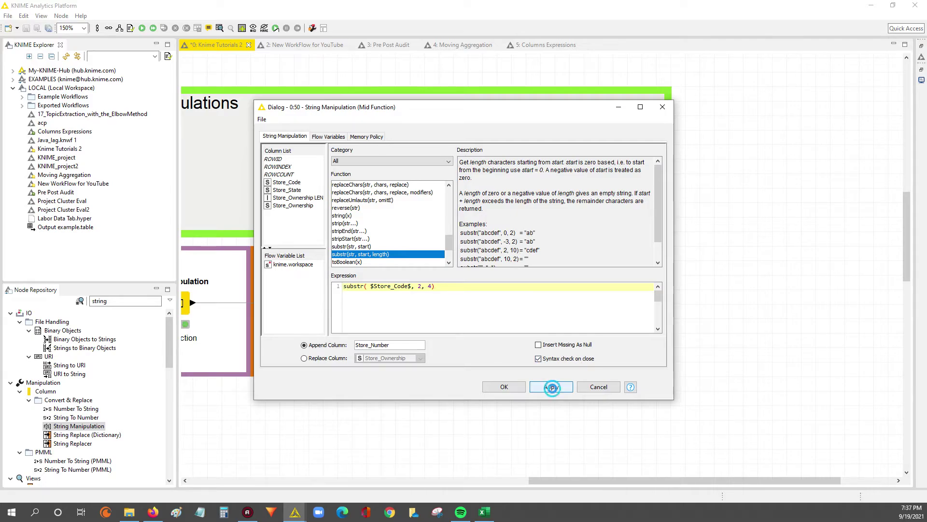
{"action": "left_click", "coordinate": [503, 387]}
- Execute the Mid Function node and open its appended output table
{"action": "right_click", "coordinate": [547, 303]}
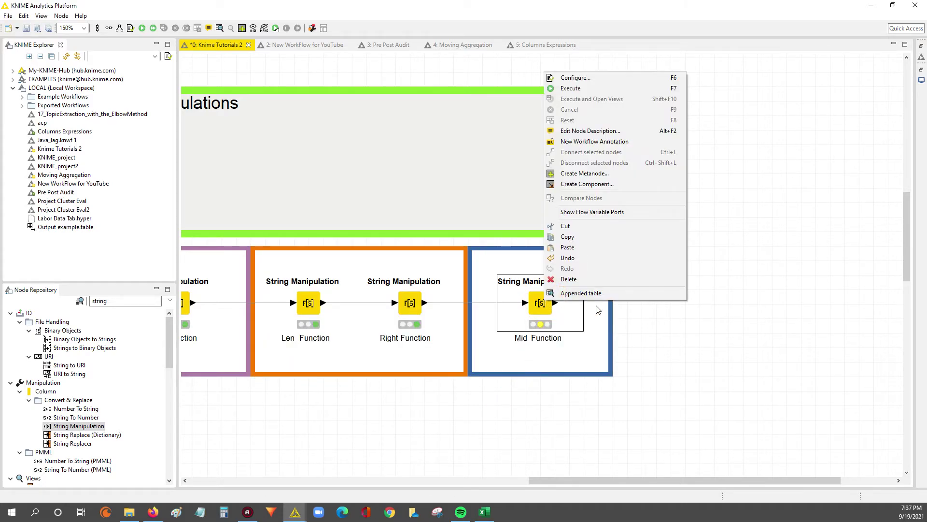
{"action": "left_click", "coordinate": [572, 87]}
{"action": "right_click", "coordinate": [540, 303]}
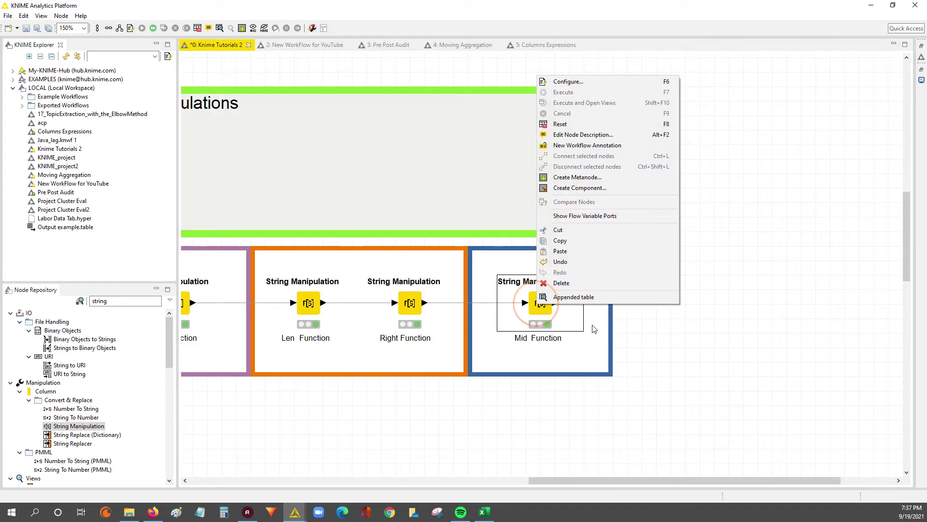
{"action": "left_click", "coordinate": [563, 356]}
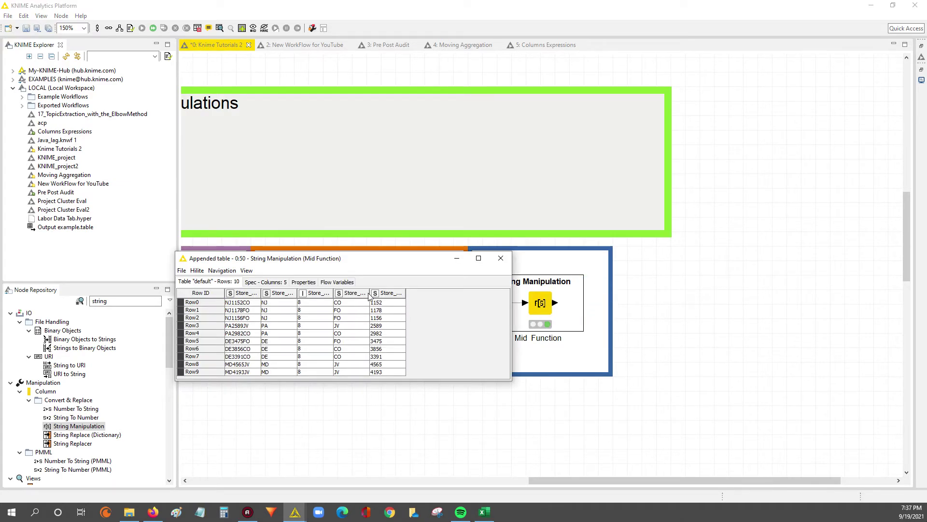
- Place Store_Code beside a widened Store_Number and compare Row1–Row9 values, then close the table
{"action": "left_click_drag", "start_coordinate": [406, 293], "coordinate": [452, 295]}
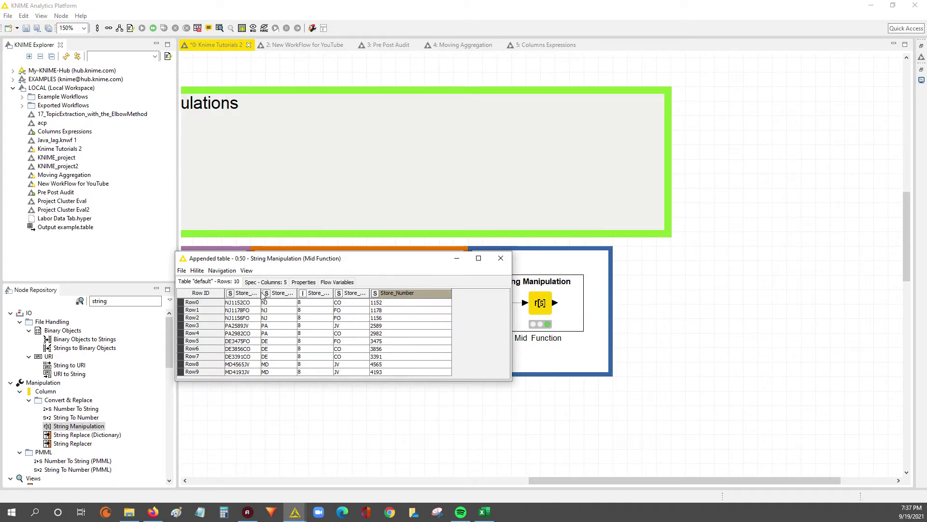
{"action": "left_click_drag", "start_coordinate": [236, 293], "coordinate": [405, 295]}
{"action": "left_click", "coordinate": [339, 358]}
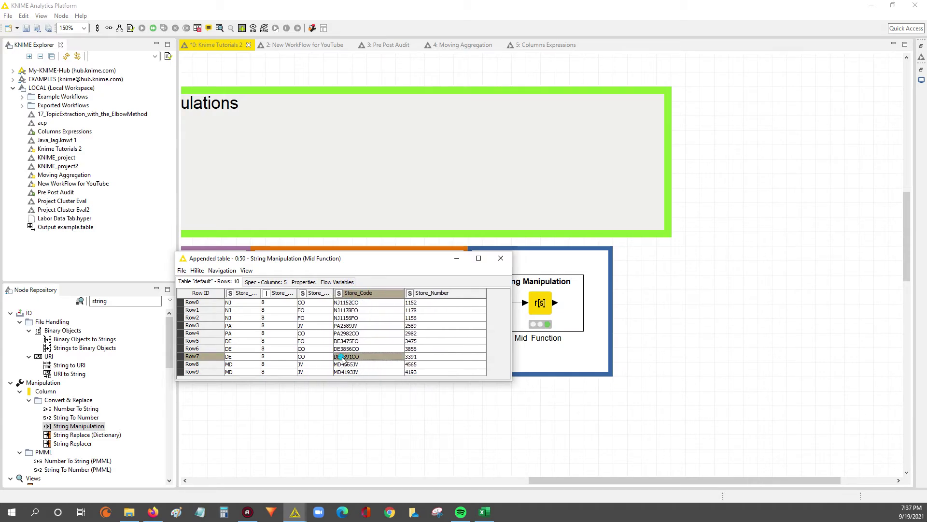
{"action": "left_click", "coordinate": [438, 358], "text": "shift"}
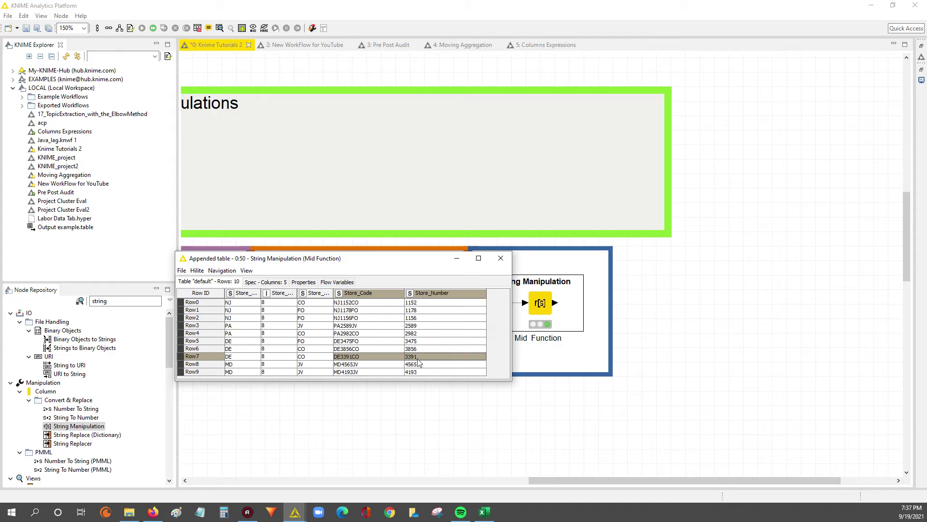
{"action": "left_click", "coordinate": [352, 326], "text": "ctrl"}
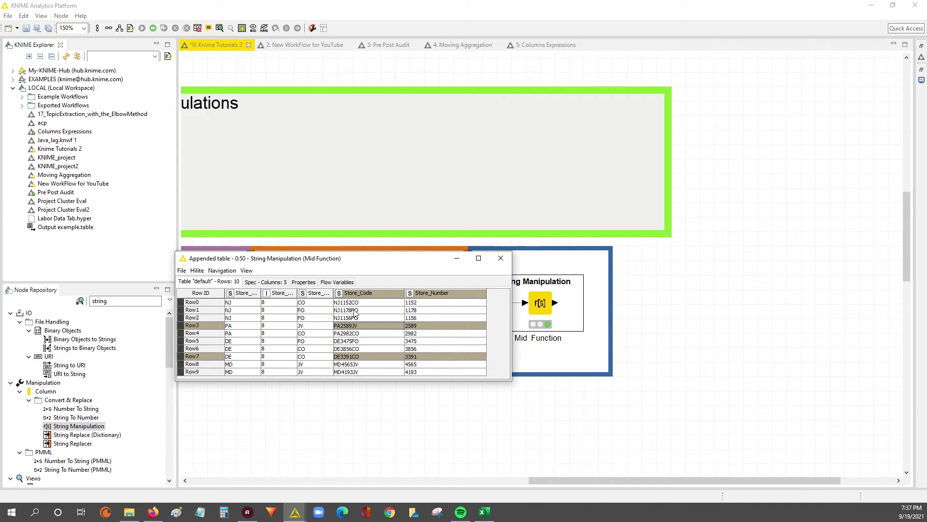
{"action": "left_click_drag", "start_coordinate": [357, 309], "coordinate": [440, 372]}
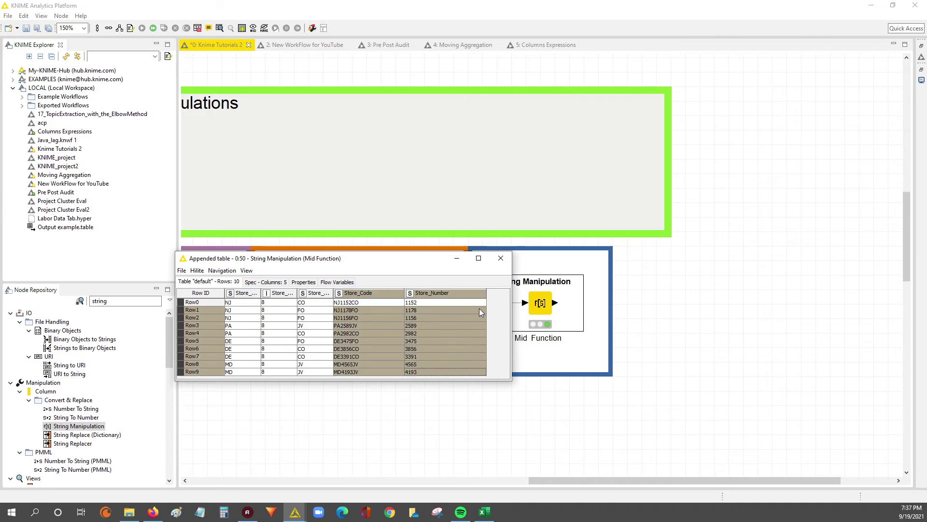
{"action": "left_click", "coordinate": [500, 258]}
{"action": "double_click", "coordinate": [540, 303]}
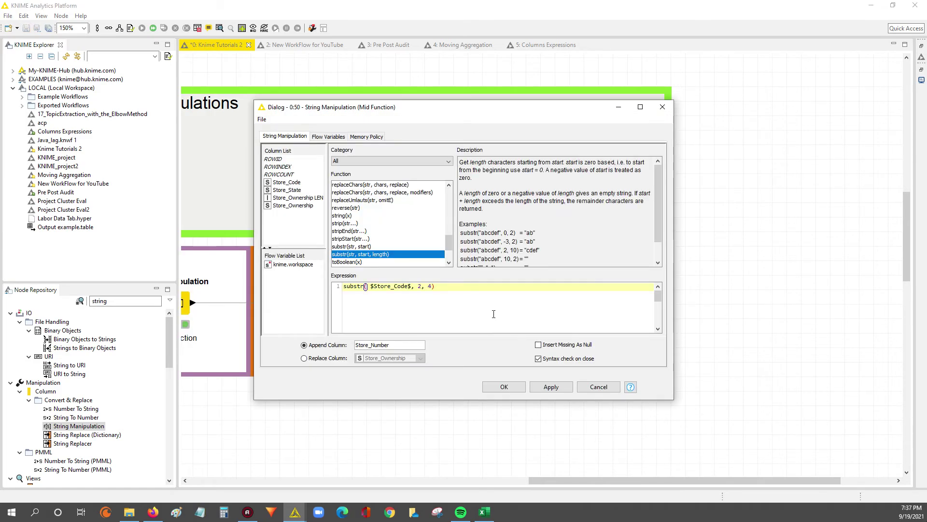
{"action": "double_click", "coordinate": [429, 286]}
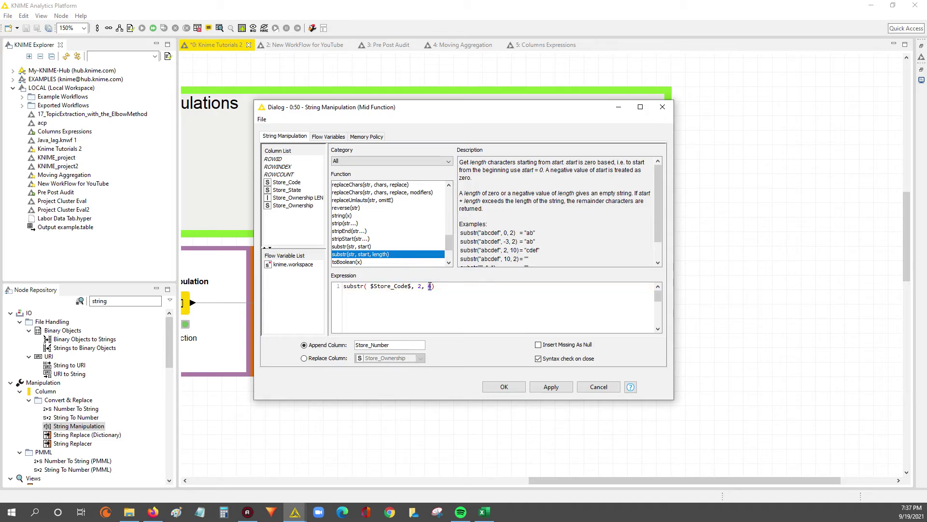
{"action": "left_click", "coordinate": [594, 389]}
- Scroll the canvas left to bring the whole Text / String Manipulations workflow into view
{"action": "left_click_drag", "start_coordinate": [585, 479], "coordinate": [500, 490]}
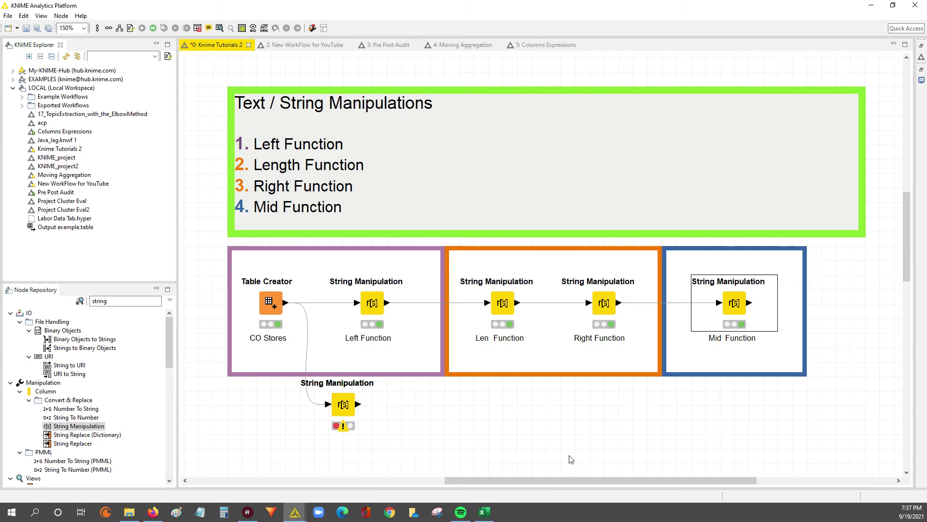